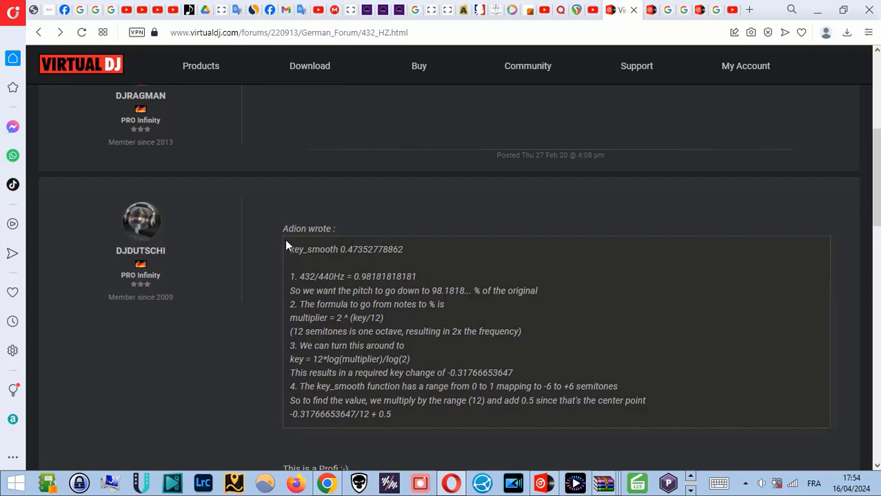
# Highlight the quoted key_smooth formula and its 432/440 Hz calculation in the forum post
pyautogui.moveTo(286, 239); pyautogui.dragTo(503, 431)
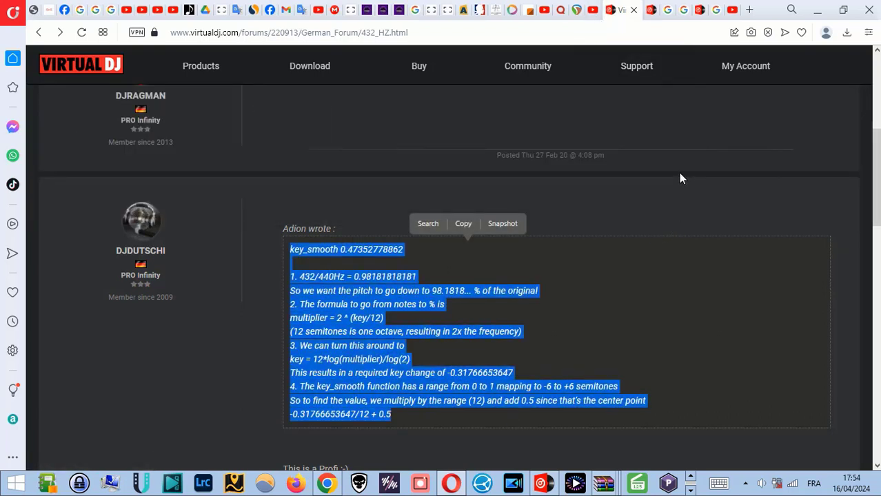
pyautogui.moveTo(456, 486)
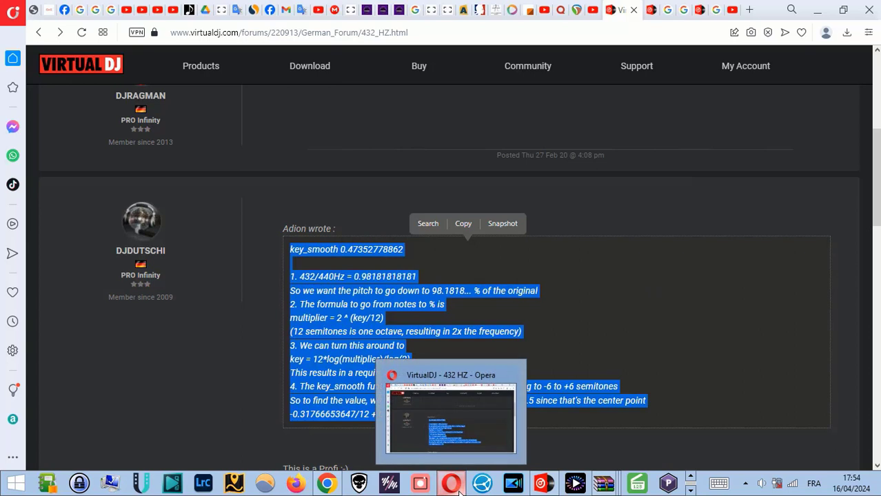
pyautogui.moveTo(325, 485)
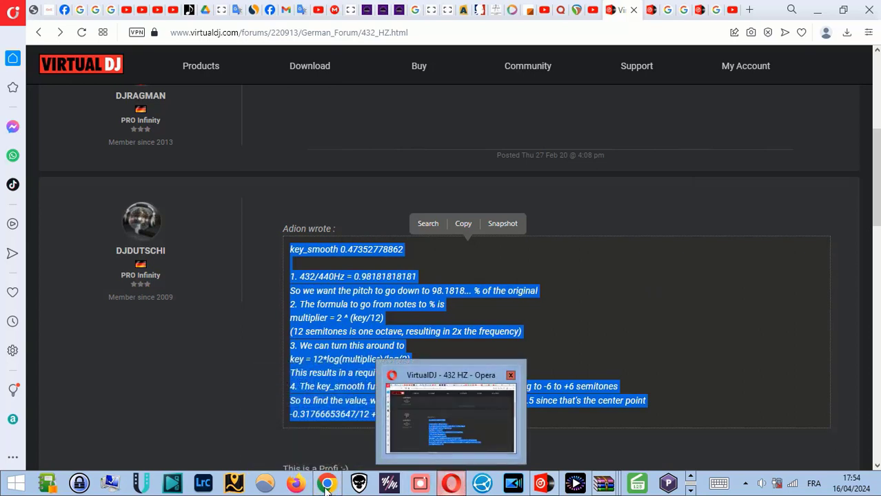
# Switch to Chrome and locate the Quora question on who changed instrument pitch from 432 Hz to 440 Hz
pyautogui.click(326, 416)
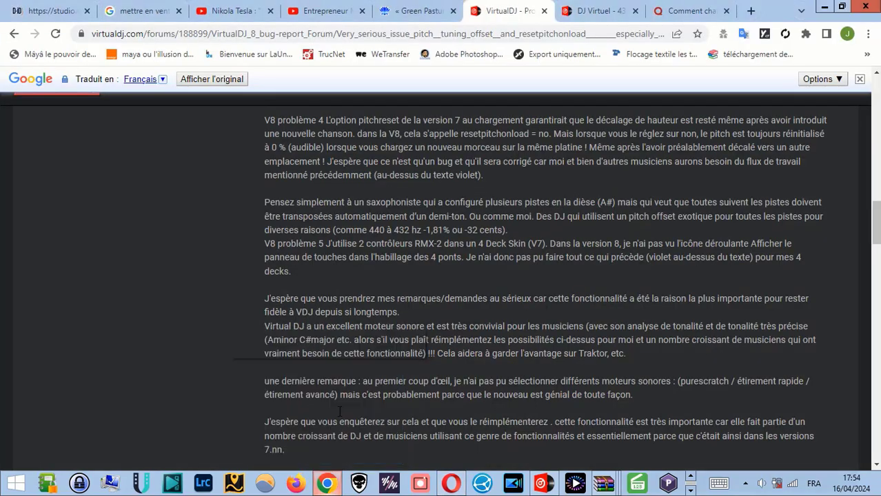
pyautogui.click(690, 10)
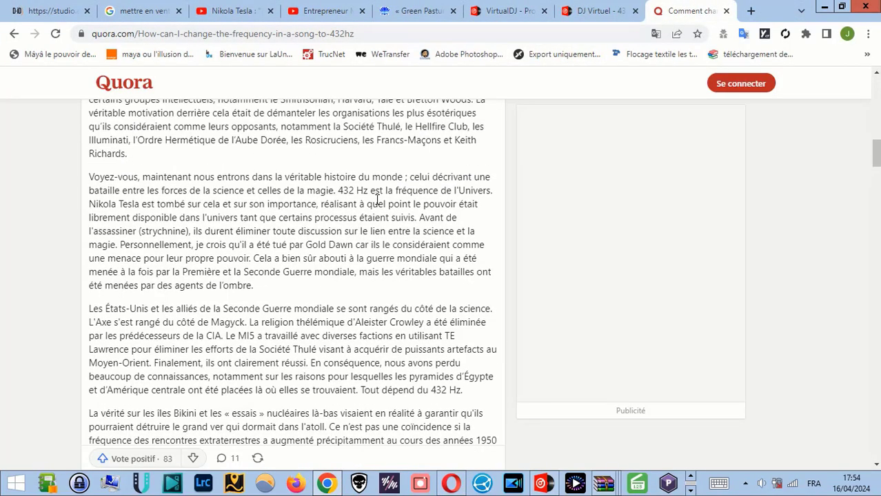
pyautogui.scroll(3, 377, 200)
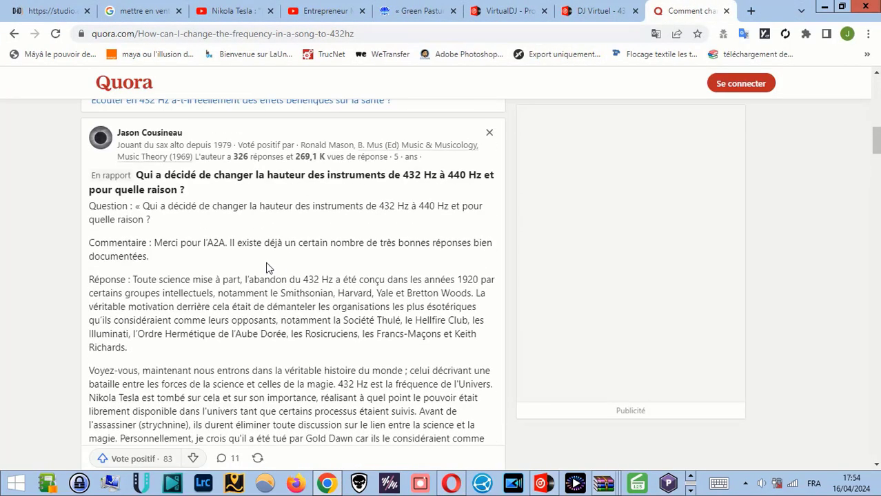
pyautogui.moveTo(875, 140); pyautogui.dragTo(877, 149)
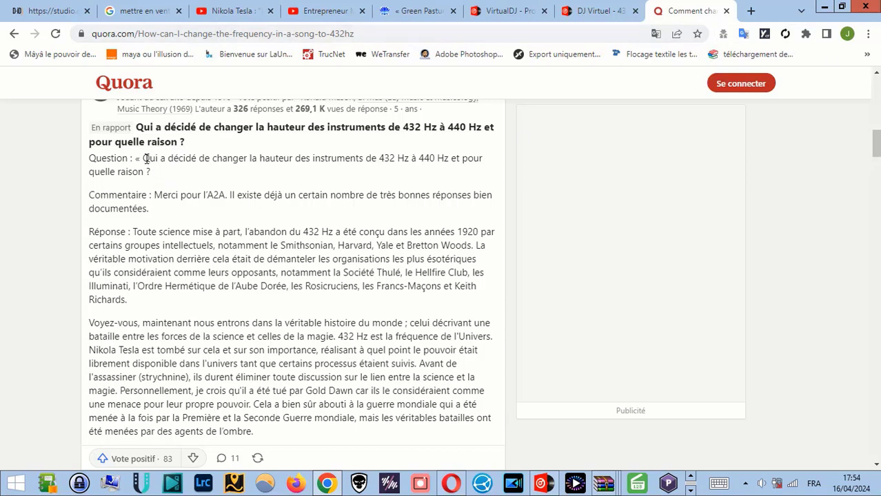
pyautogui.moveTo(145, 158); pyautogui.dragTo(169, 178)
pyautogui.click(289, 181)
pyautogui.moveTo(877, 148); pyautogui.dragTo(877, 150)
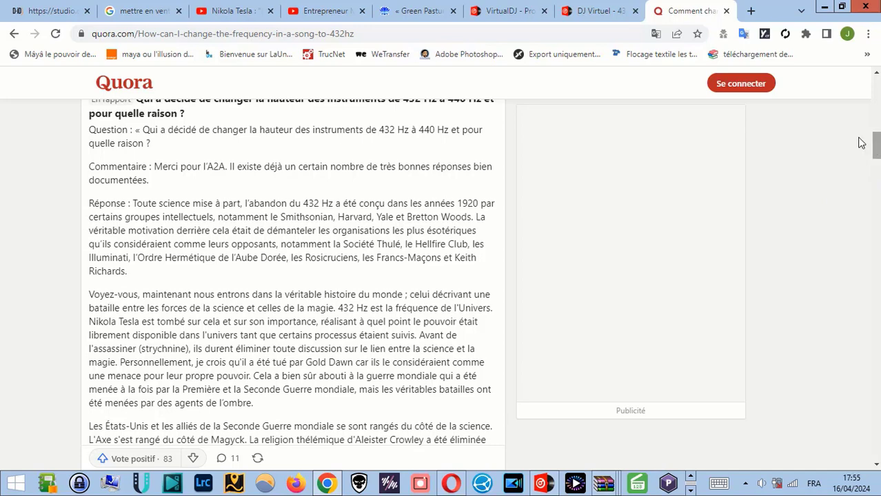
# Read the Quora answer on why 432 Hz tuning was abandoned in the 1920s
pyautogui.scroll(-2, 301, 189)
pyautogui.scroll(2, 306, 190)
pyautogui.scroll(1, 473, 153)
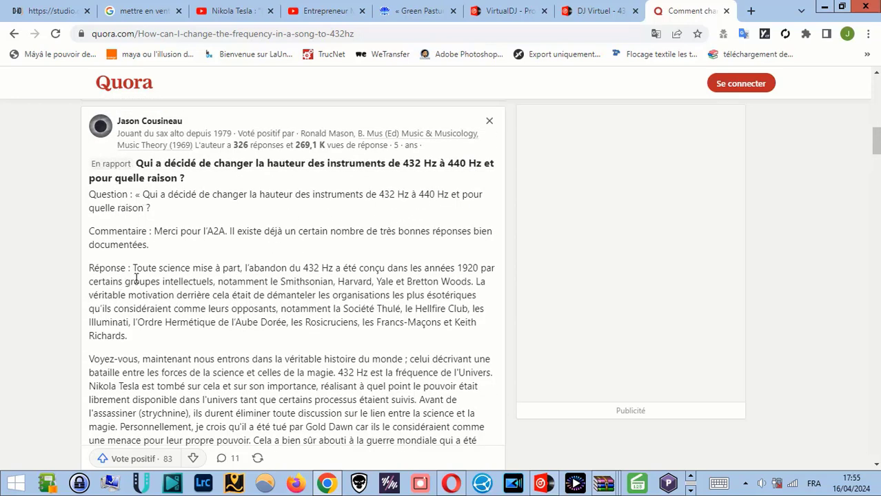
pyautogui.scroll(-2, 136, 278)
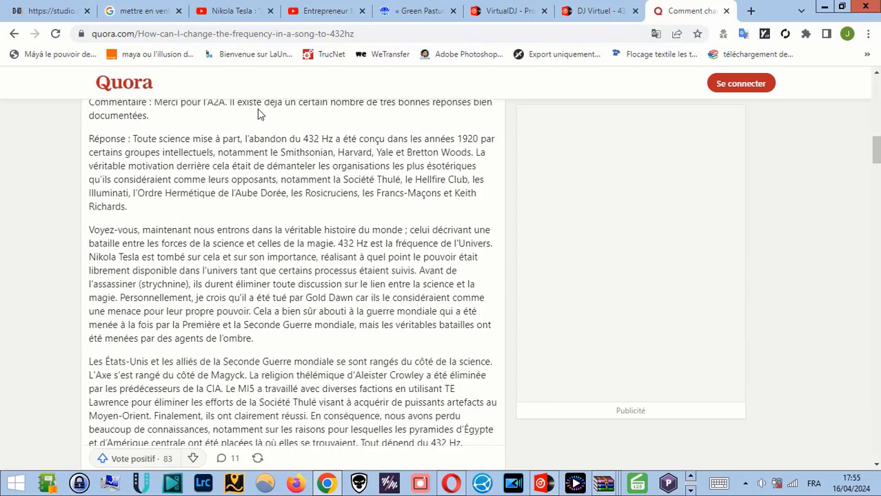
pyautogui.scroll(1, 509, 210)
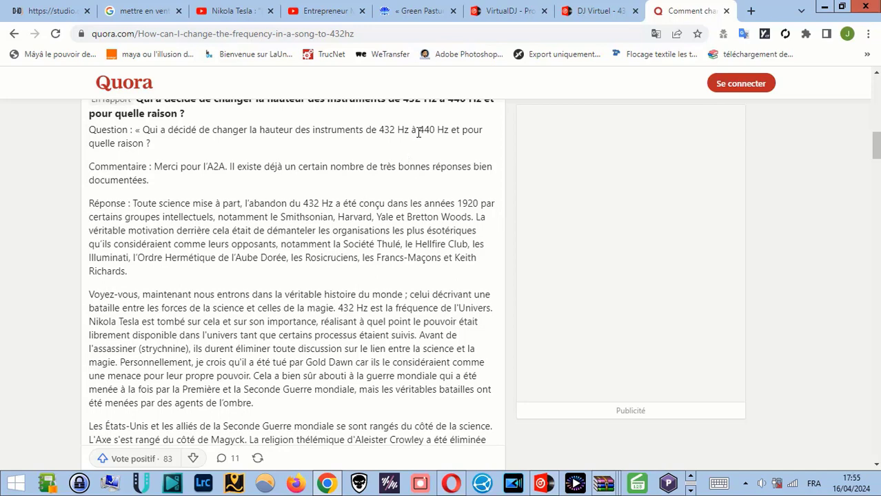
pyautogui.scroll(-1, 240, 270)
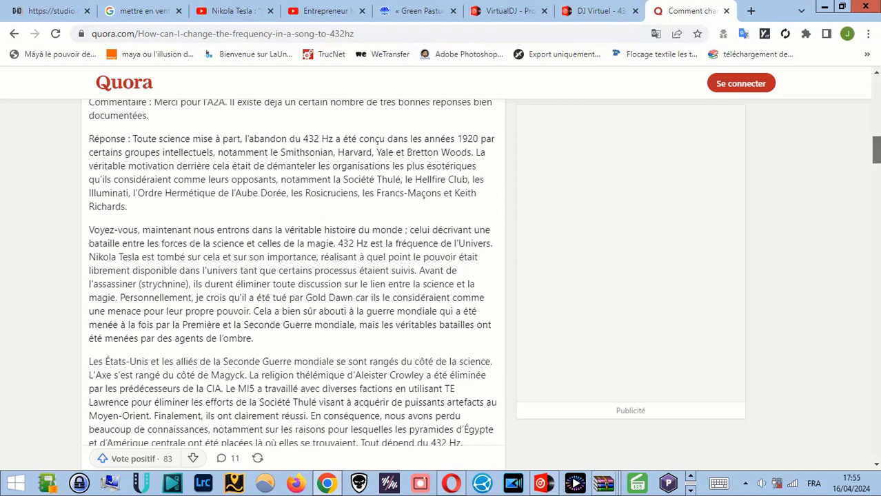
pyautogui.moveTo(876, 150); pyautogui.dragTo(876, 150)
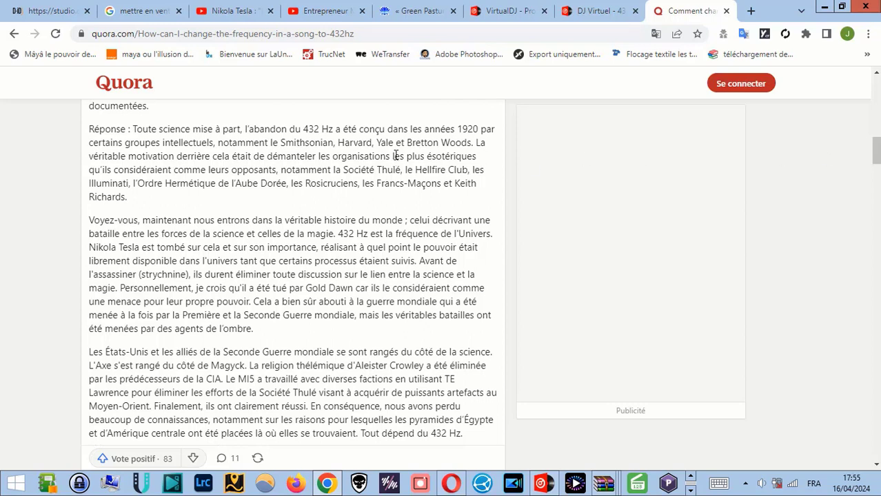
# Highlight the answer's paragraphs from "Réponse" through the passage on the Bikini islands for reading
pyautogui.moveTo(92, 131); pyautogui.dragTo(469, 445)
pyautogui.scroll(-3, 469, 444)
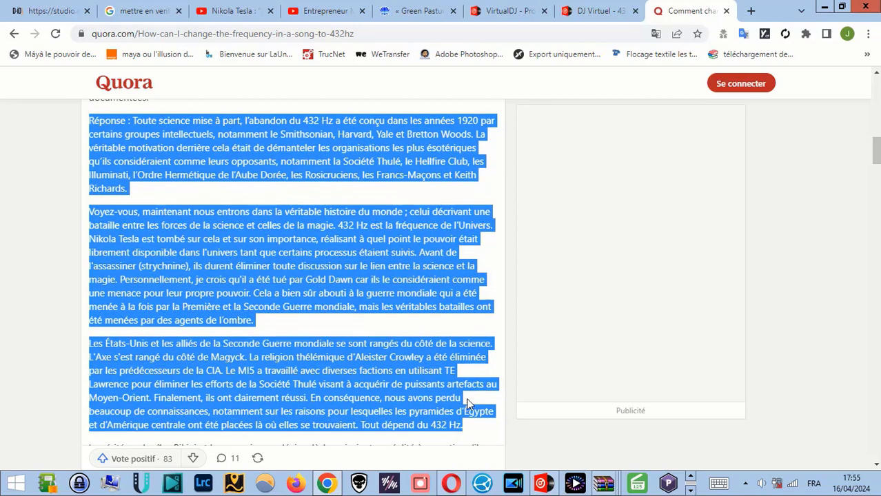
pyautogui.click(430, 284)
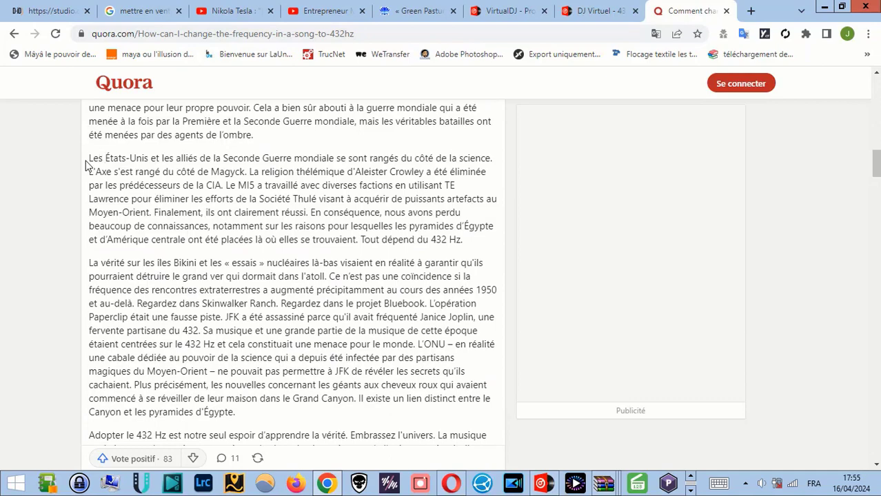
pyautogui.moveTo(87, 166); pyautogui.dragTo(328, 433)
pyautogui.click(384, 283)
# Highlight the Quora page's title question about changing a song to 432 Hz and skim the answers below it
pyautogui.scroll(15, 384, 283)
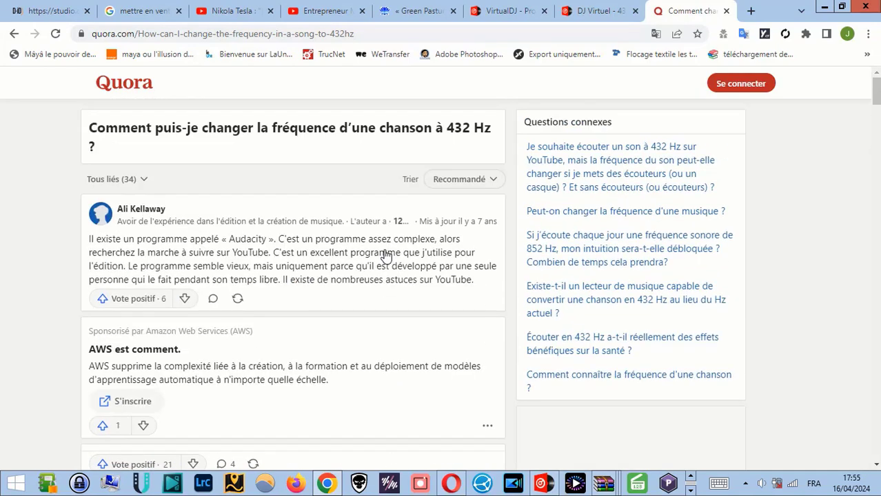
pyautogui.moveTo(96, 128); pyautogui.dragTo(503, 129)
pyautogui.click(503, 130)
pyautogui.scroll(-1, 875, 91)
pyautogui.moveTo(876, 91); pyautogui.dragTo(852, 173)
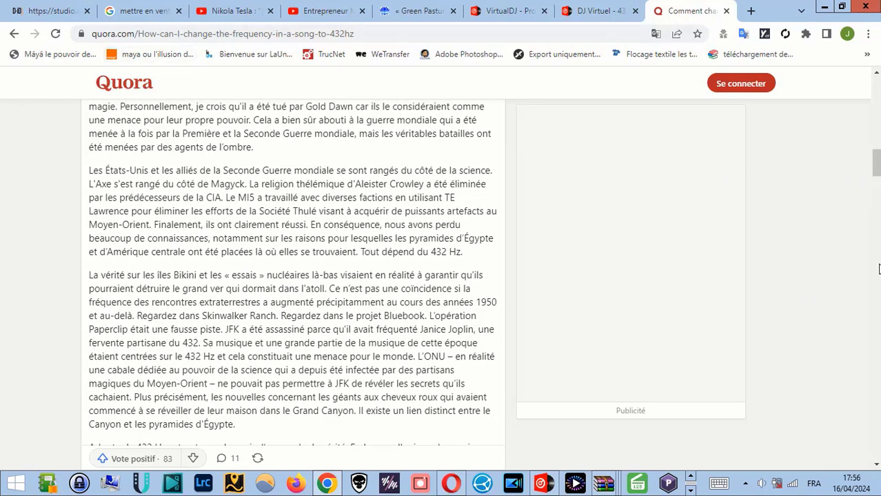
pyautogui.moveTo(876, 163); pyautogui.dragTo(876, 188)
# Review the VirtualDJ forum threads on 432 Hz, reading the bug report's opening post about the -1,81 % pitch shift
pyautogui.click(596, 11)
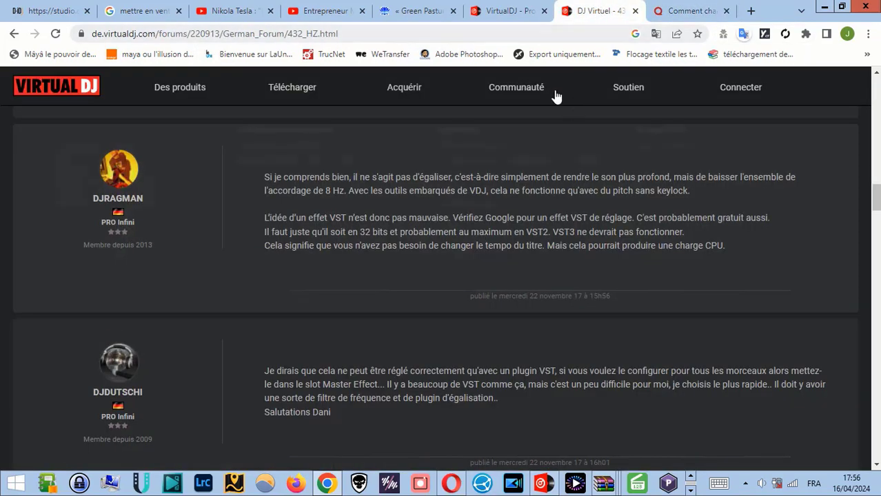
pyautogui.scroll(1, 553, 259)
pyautogui.hotkey('ctrl', 'shift', 'Tab')
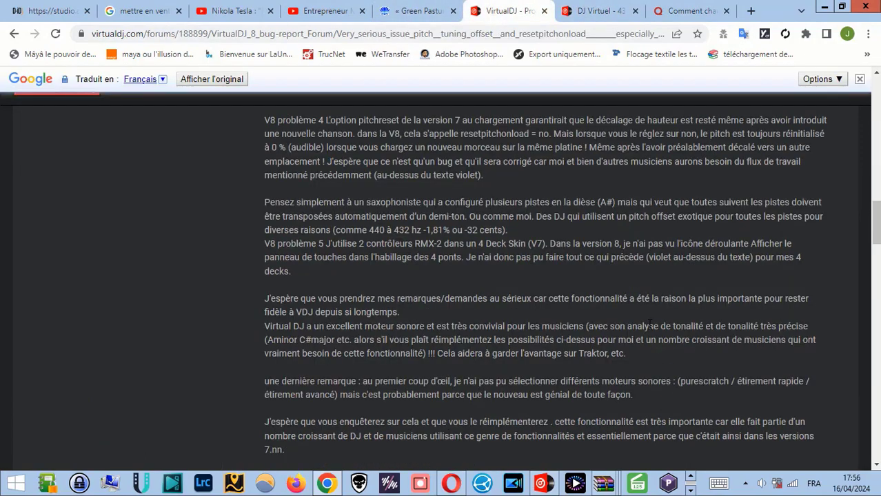
pyautogui.scroll(9, 649, 323)
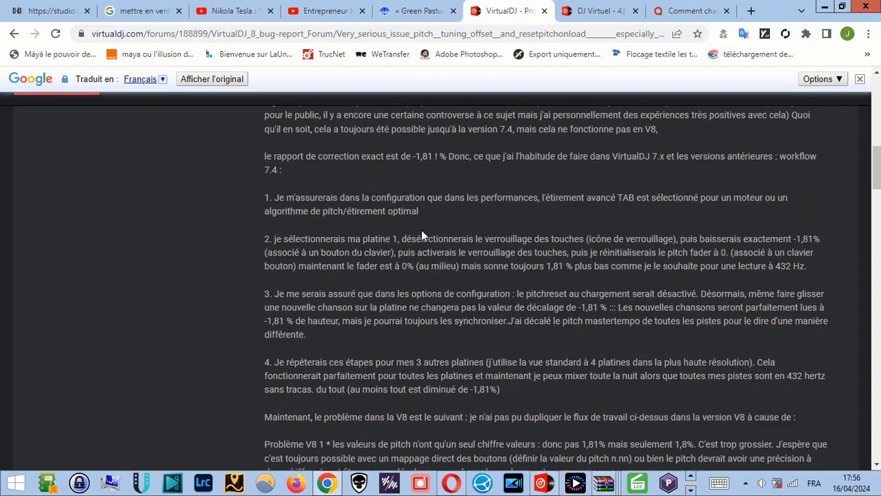
pyautogui.scroll(5, 421, 235)
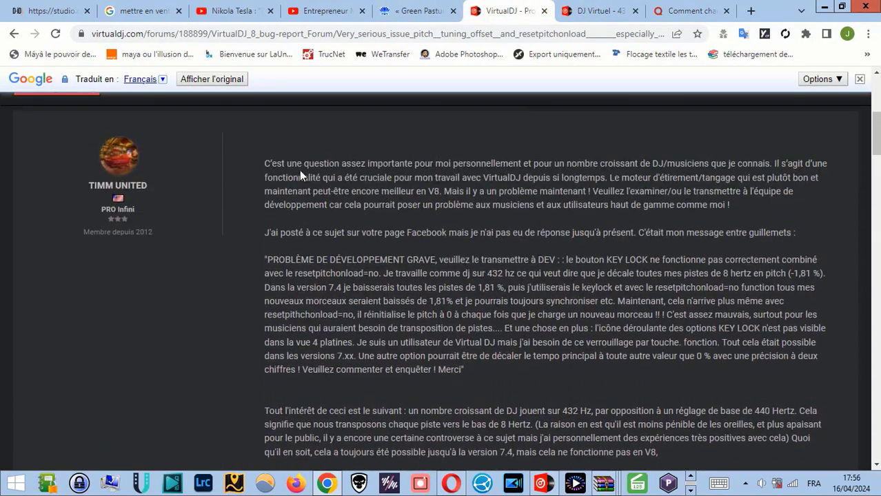
pyautogui.scroll(2, 594, 259)
pyautogui.scroll(-3, 582, 261)
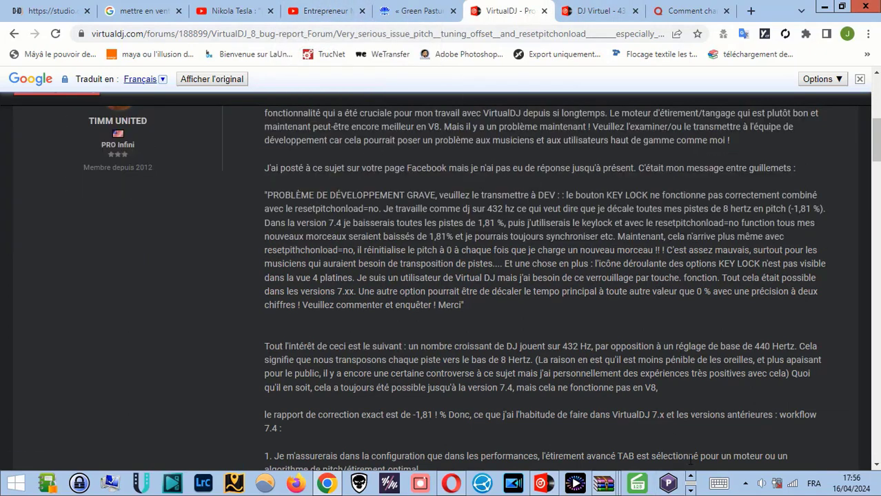
# Switch to the Audacity project 2_GROW DAT instrumental
pyautogui.moveTo(690, 459)
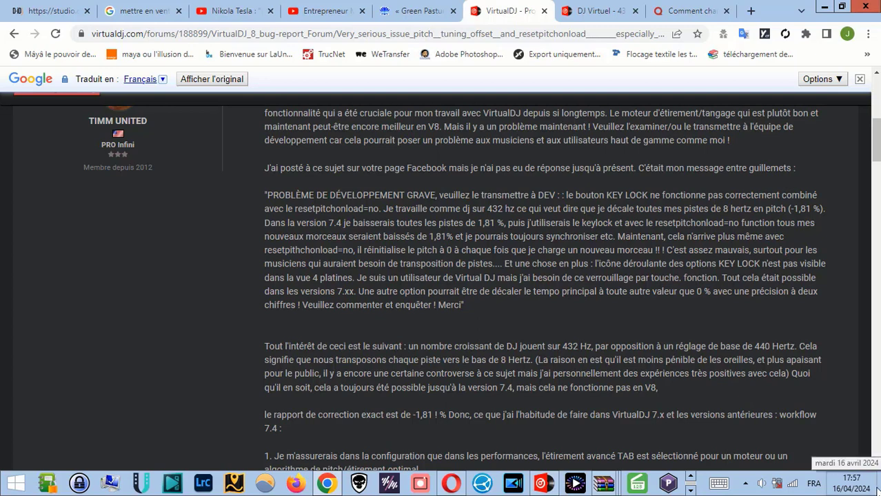
pyautogui.click(690, 490)
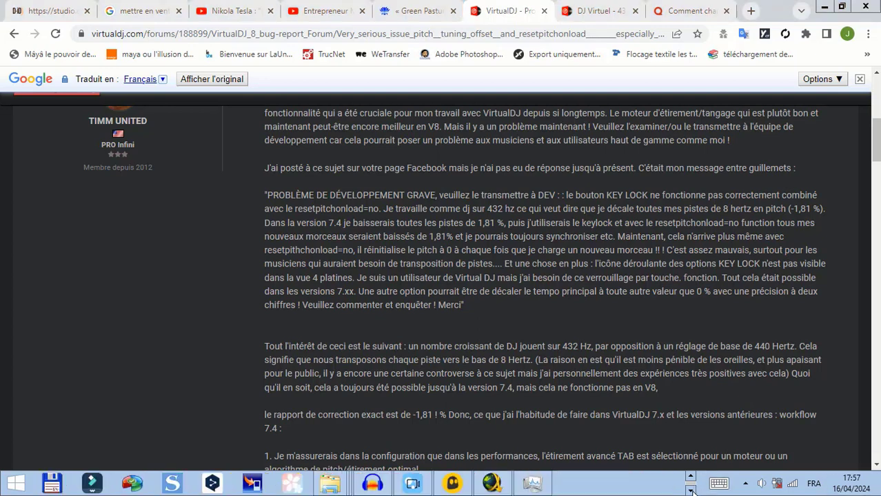
pyautogui.moveTo(372, 483)
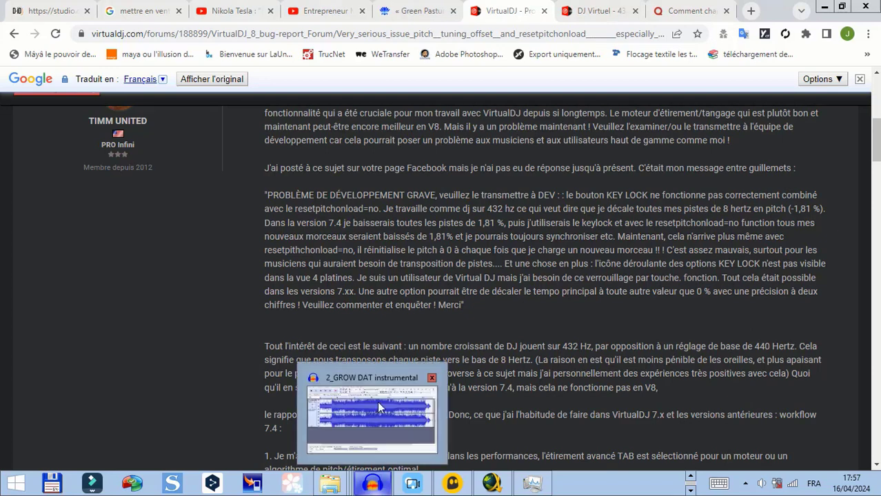
pyautogui.click(363, 400)
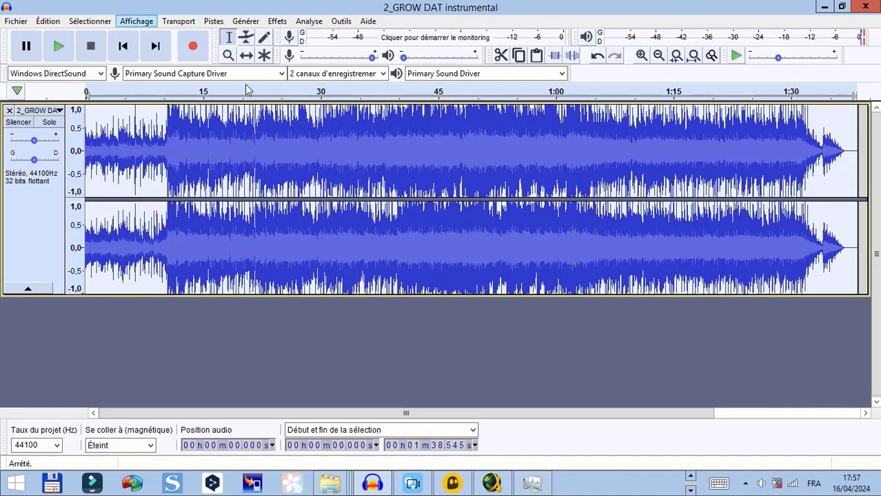
# Step the track's edit history back by one change and play about the first 11 seconds
pyautogui.click(598, 57)
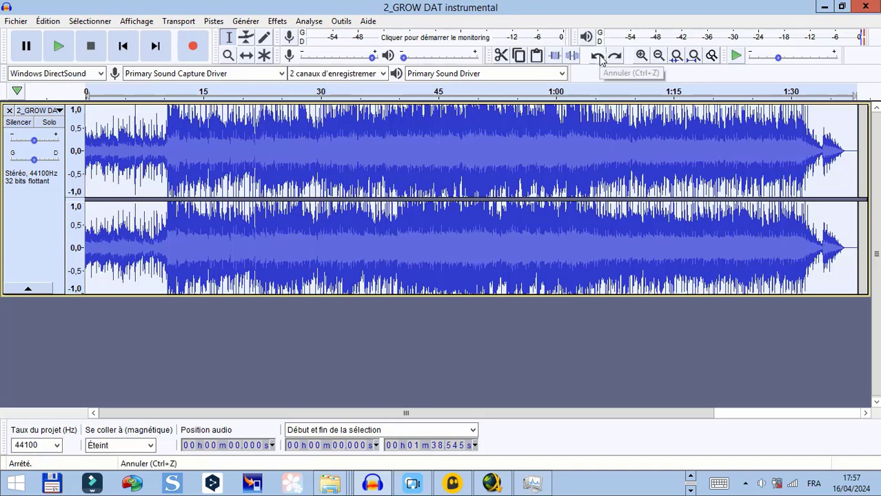
pyautogui.click(598, 57)
pyautogui.click(614, 57)
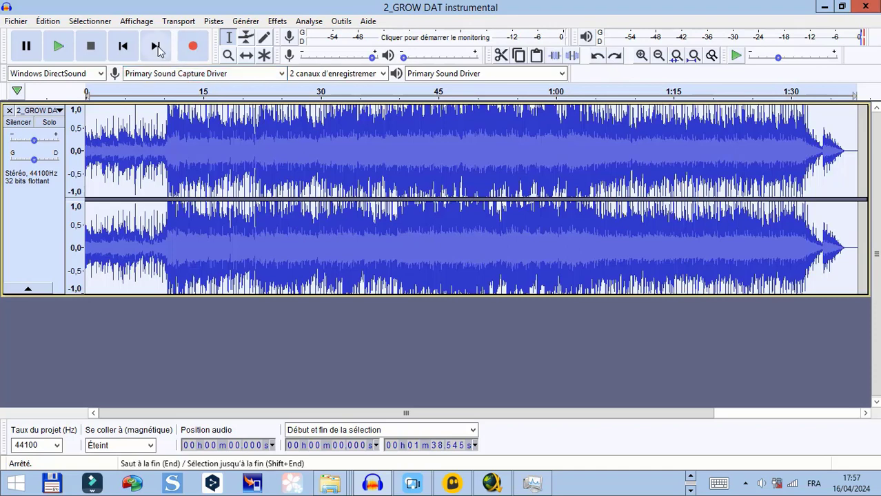
pyautogui.click(59, 48)
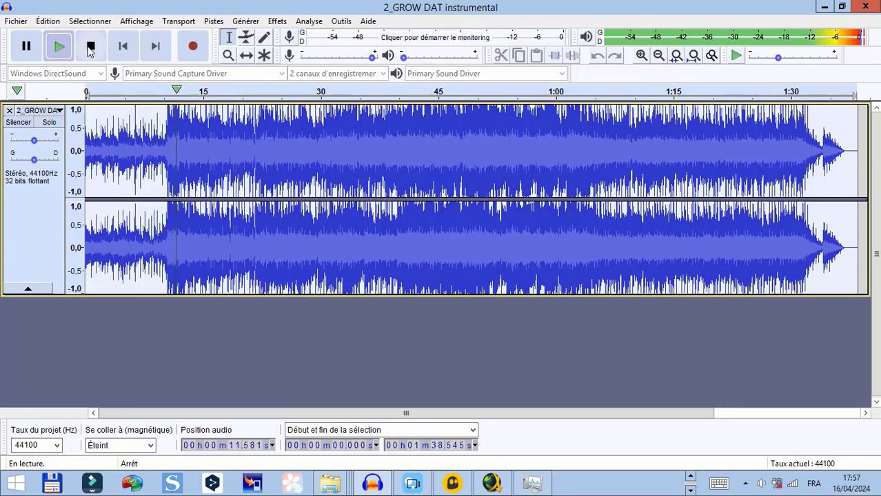
pyautogui.click(90, 47)
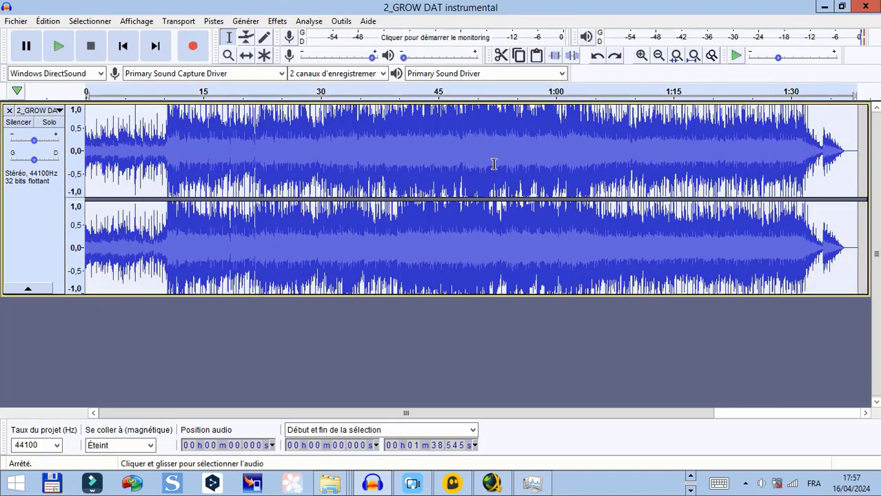
# Select the entire track and open the Change Pitch effect, highlighting its percentage of change
pyautogui.click(864, 148)
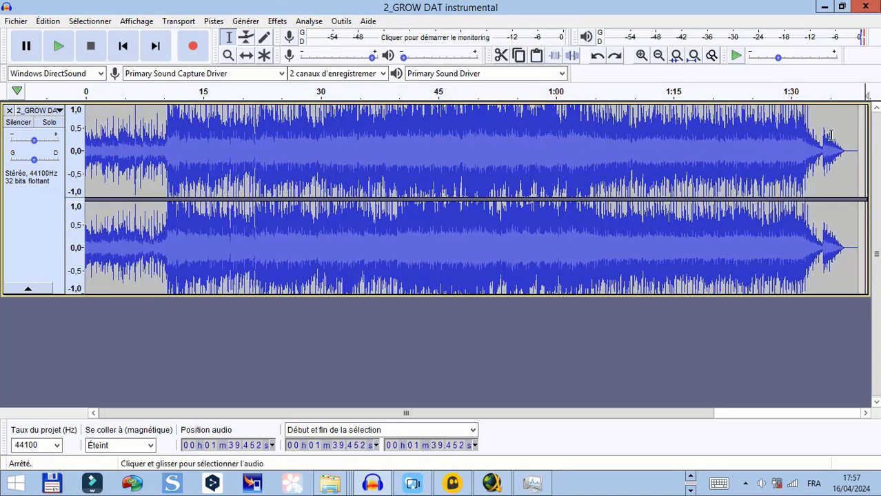
pyautogui.doubleClick(830, 134)
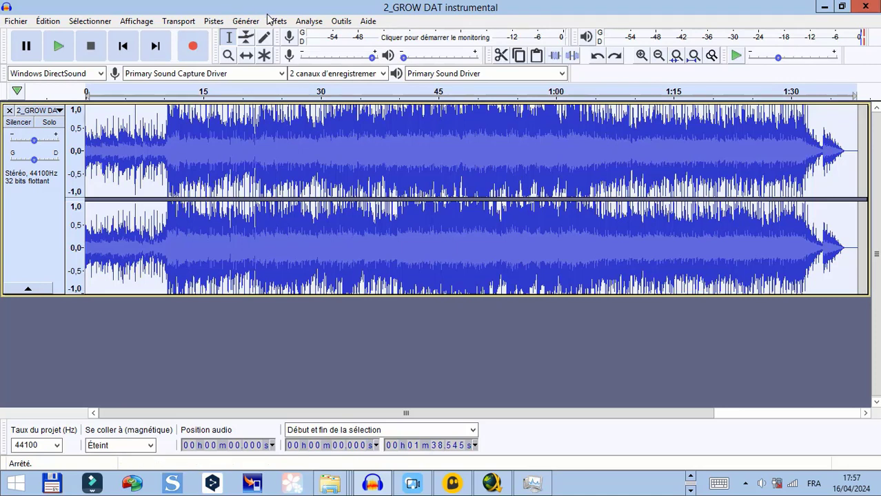
pyautogui.click(214, 22)
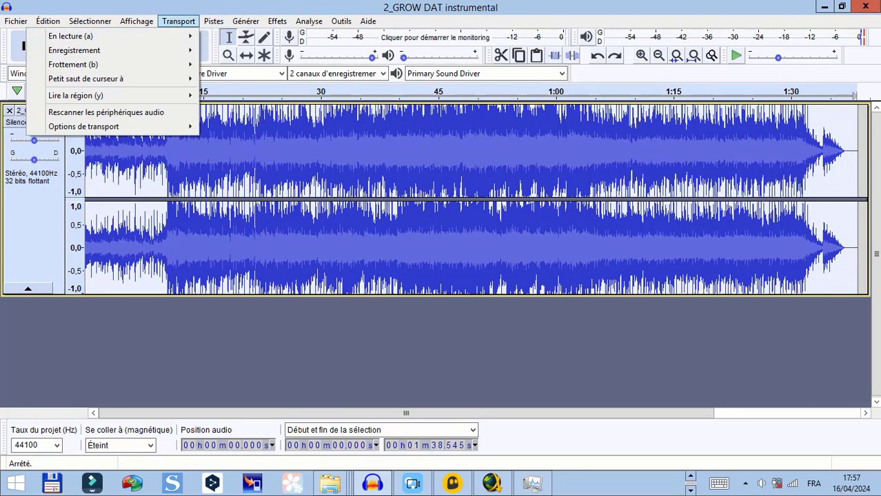
pyautogui.click(277, 22)
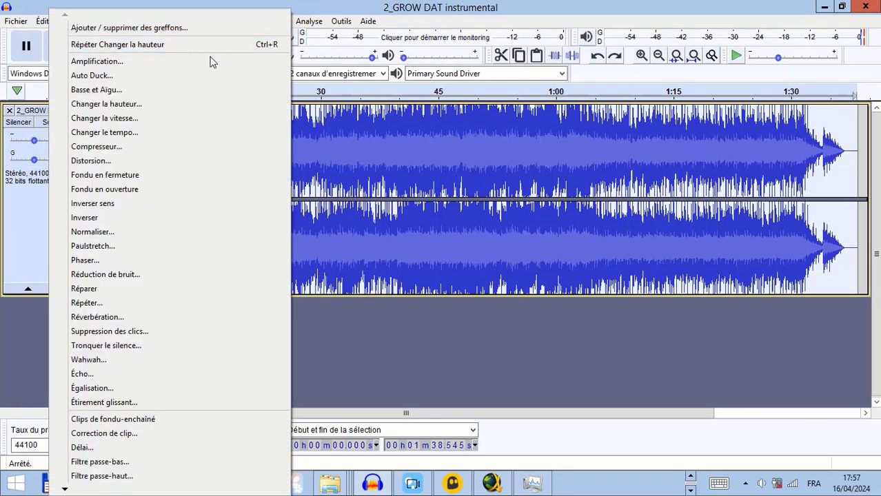
pyautogui.click(134, 105)
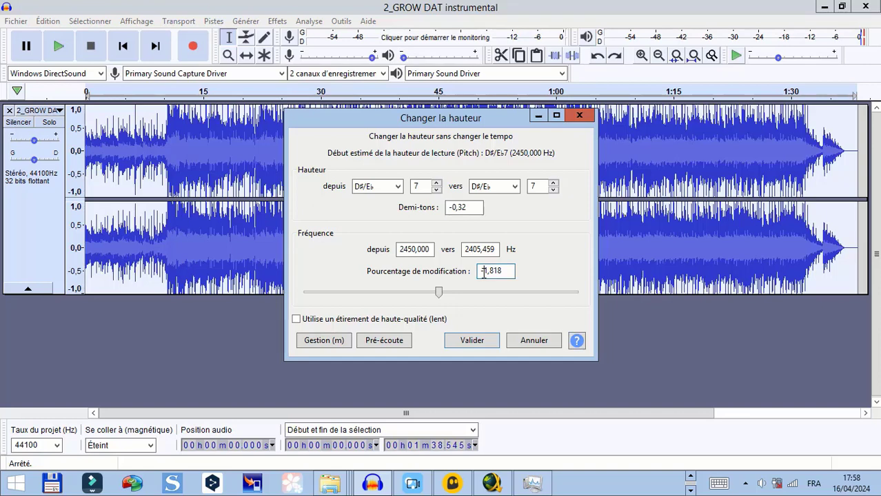
pyautogui.moveTo(483, 273); pyautogui.dragTo(508, 286)
pyautogui.moveTo(502, 122); pyautogui.dragTo(502, 115)
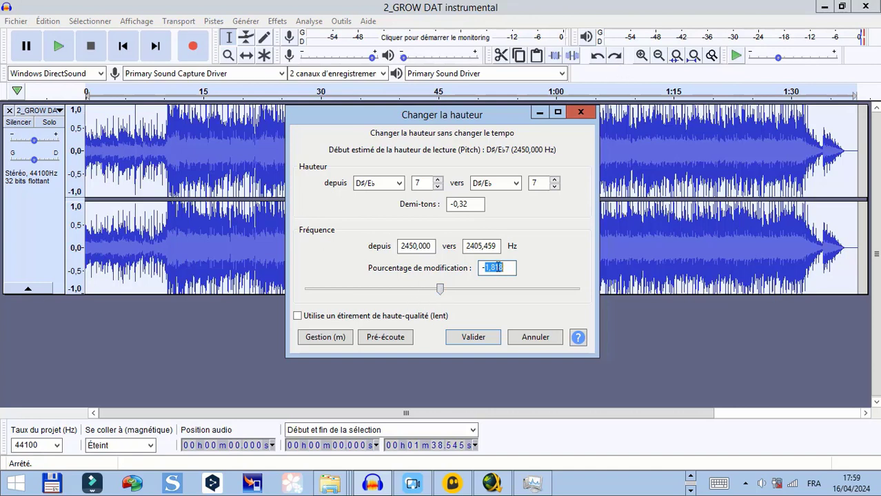
pyautogui.click(691, 480)
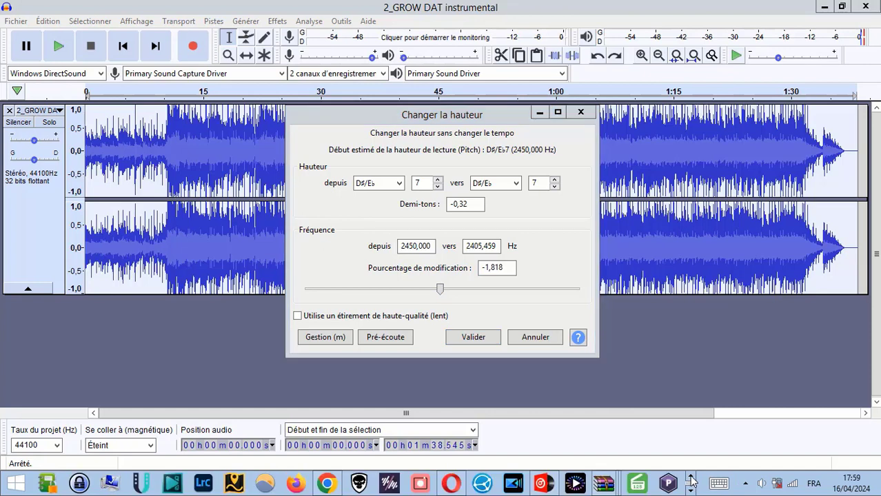
pyautogui.click(691, 490)
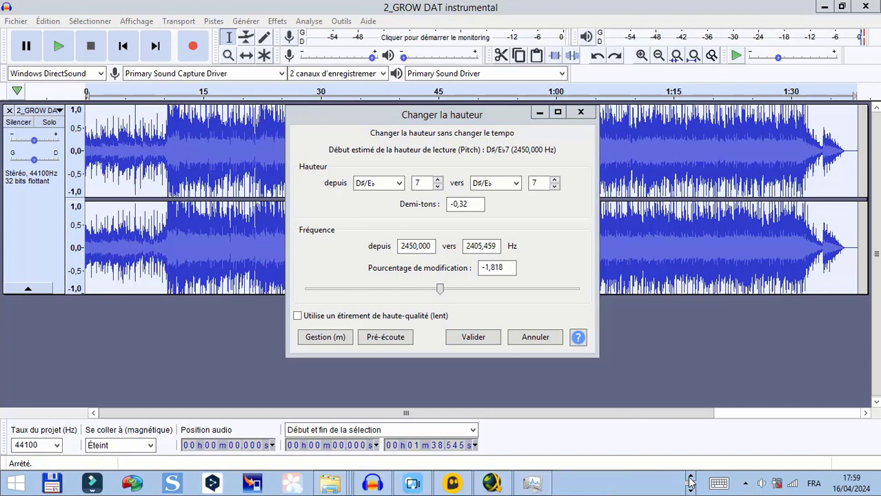
pyautogui.click(690, 478)
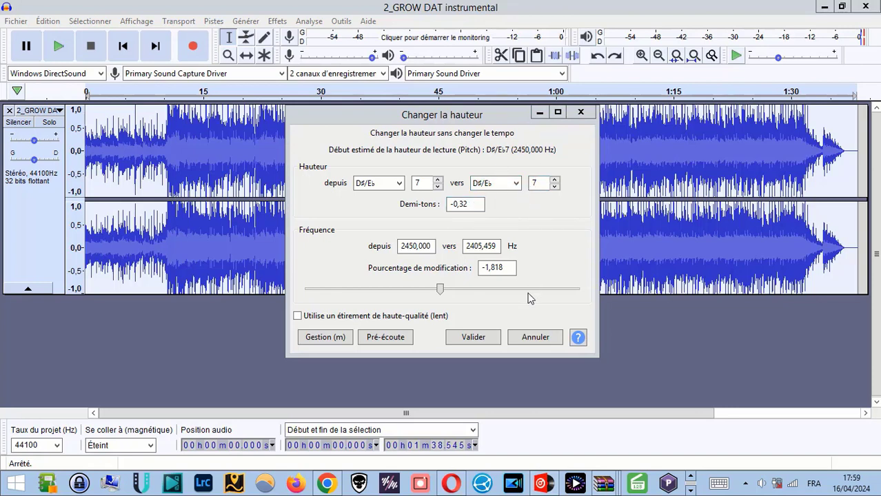
# Set the pitch change's frequency from 440 Hz to 432 Hz and apply it to the selected track
pyautogui.doubleClick(426, 246)
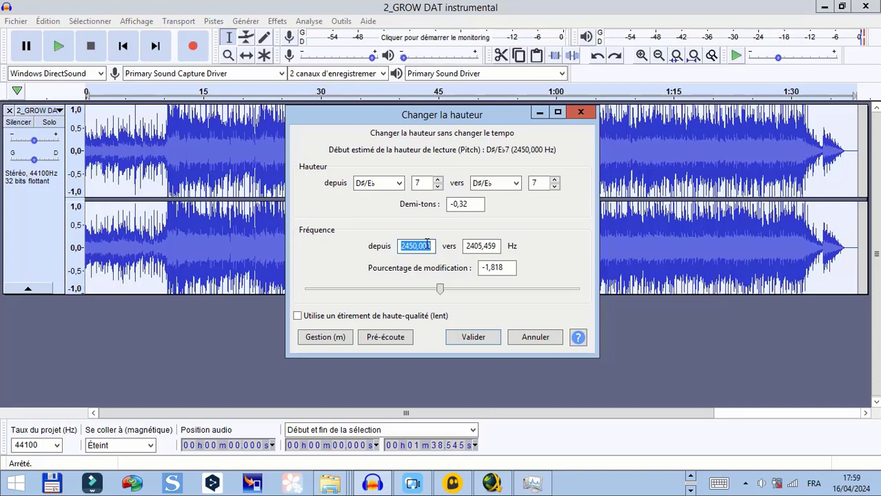
pyautogui.write('440')
pyautogui.press('Tab')
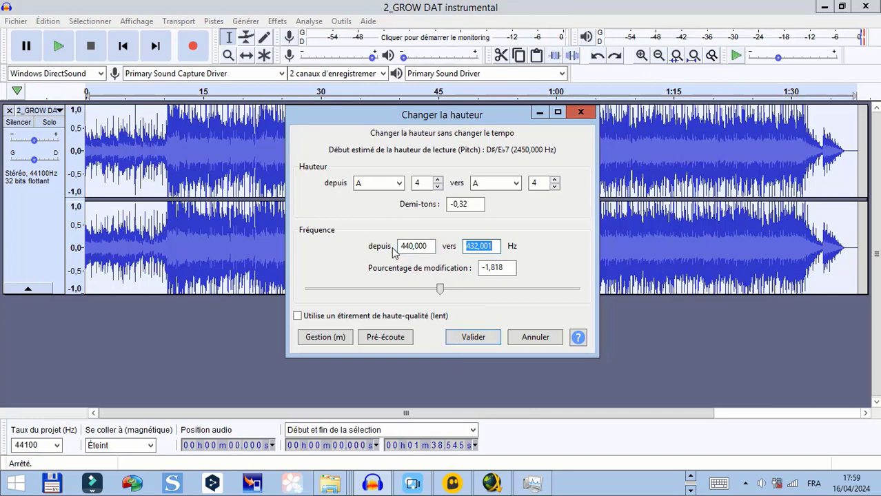
pyautogui.moveTo(399, 246); pyautogui.dragTo(520, 245)
pyautogui.click(490, 247)
pyautogui.press('Tab')
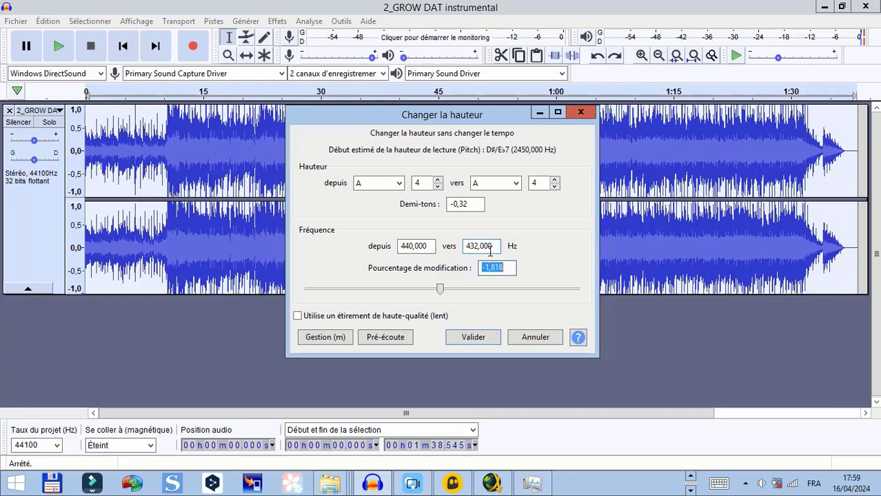
pyautogui.click(465, 341)
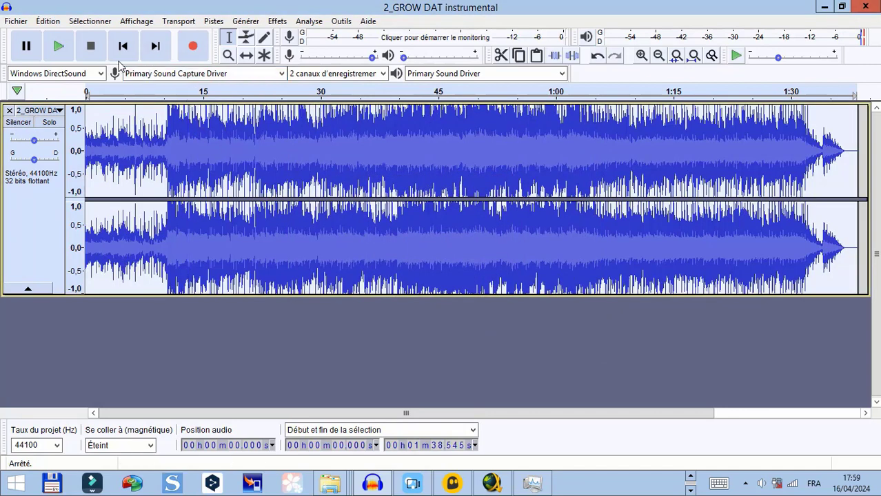
# Compare the openings of the converted and original versions by playing each, undoing and then redoing the pitch change
pyautogui.click(59, 45)
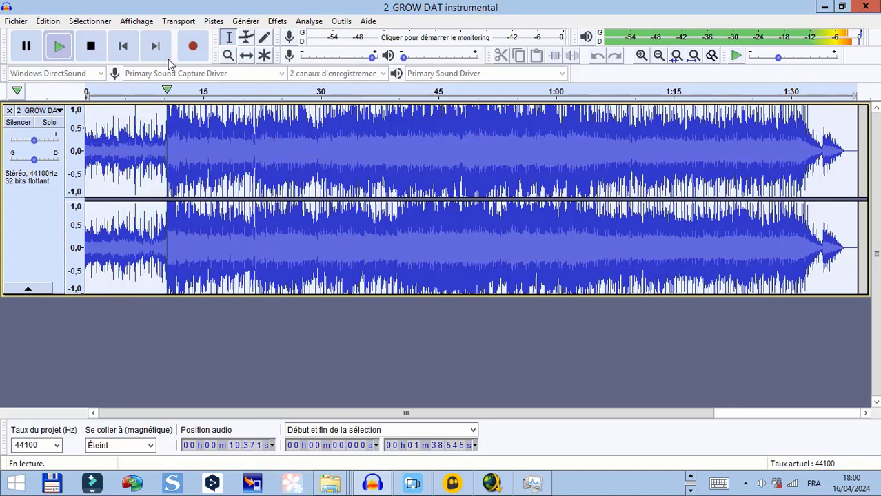
pyautogui.click(91, 48)
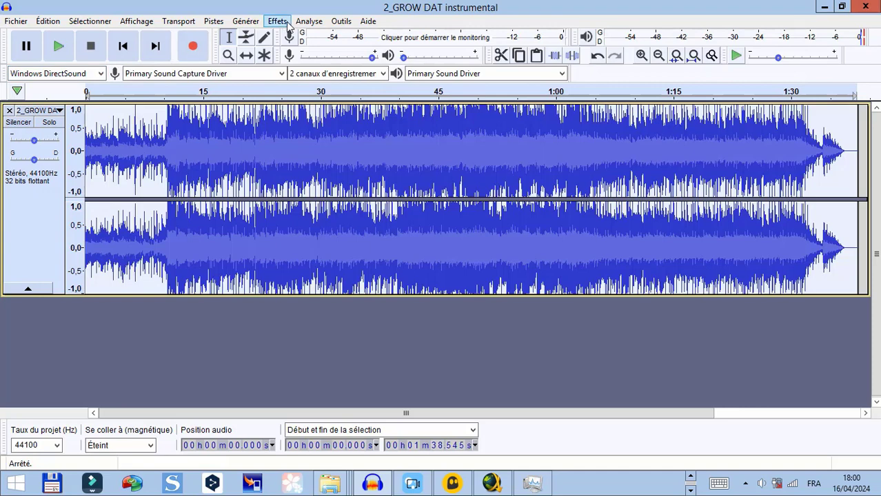
pyautogui.click(597, 55)
pyautogui.click(58, 47)
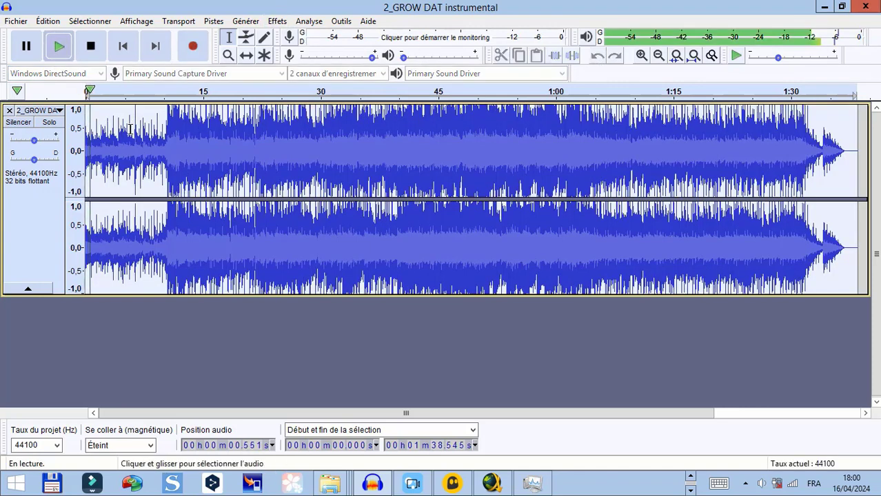
pyautogui.click(92, 45)
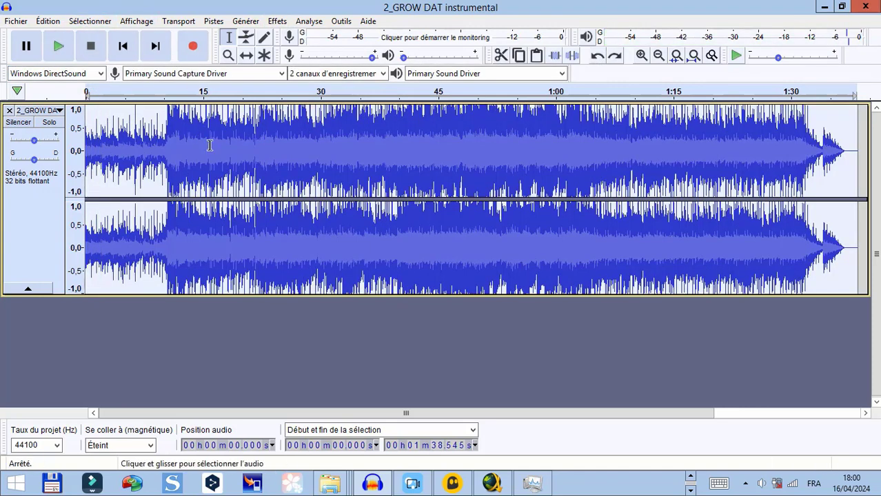
pyautogui.click(614, 56)
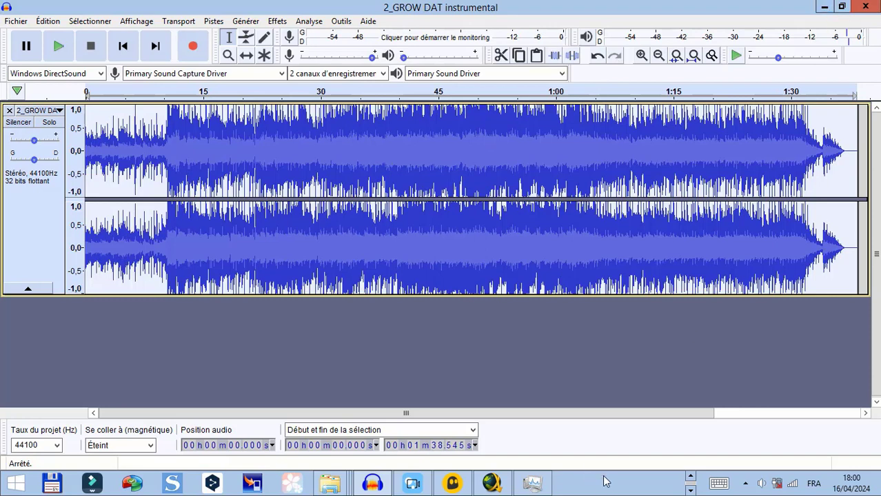
# Switch to the VirtualDJ window
pyautogui.click(690, 477)
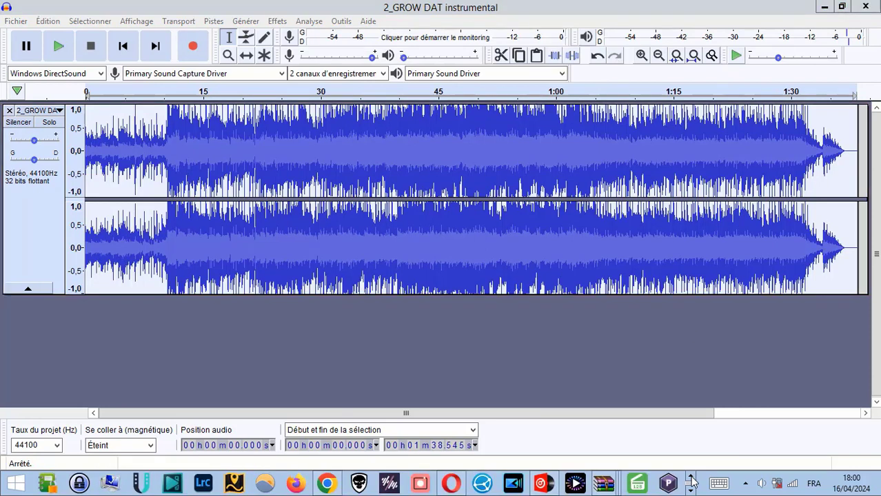
pyautogui.click(693, 487)
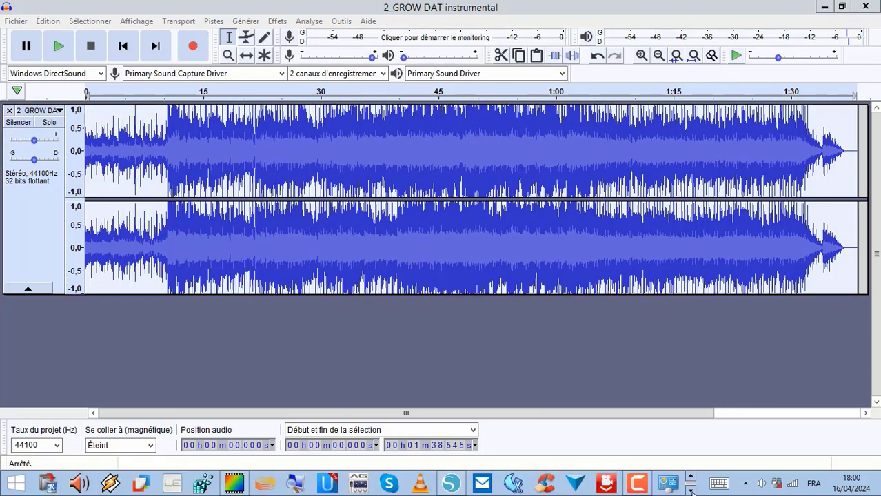
pyautogui.click(690, 490)
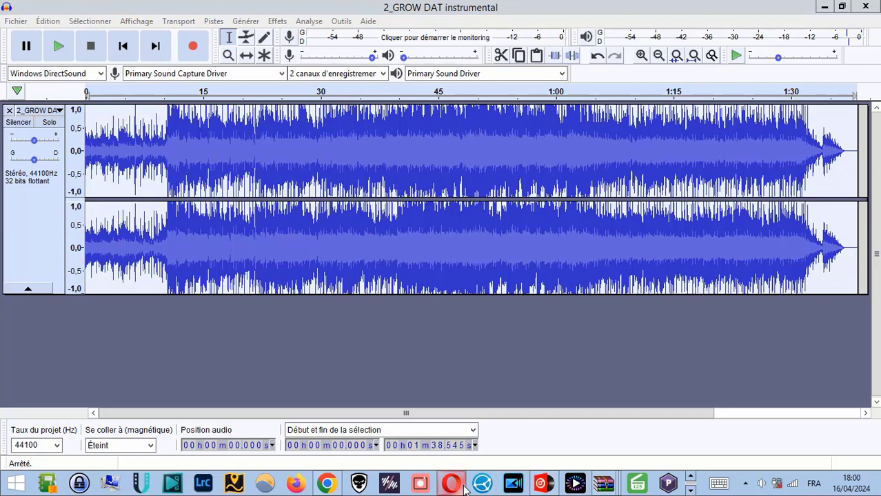
pyautogui.moveTo(466, 489)
pyautogui.click(469, 453)
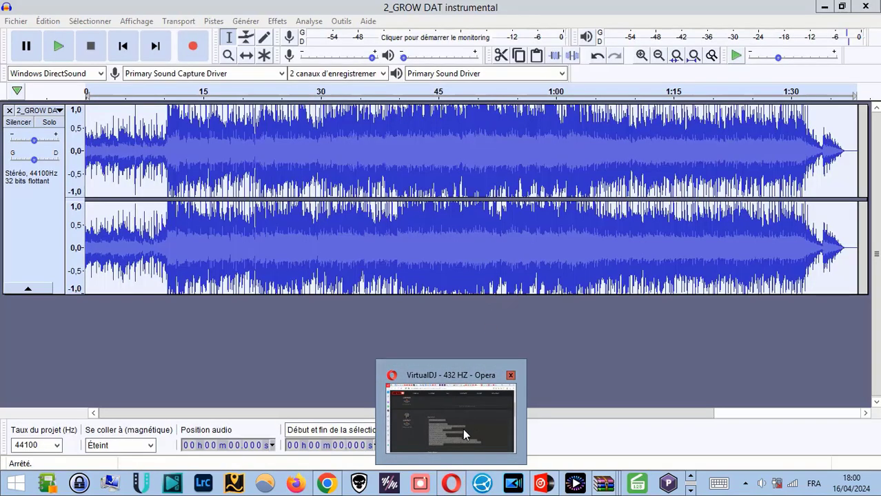
pyautogui.moveTo(449, 417)
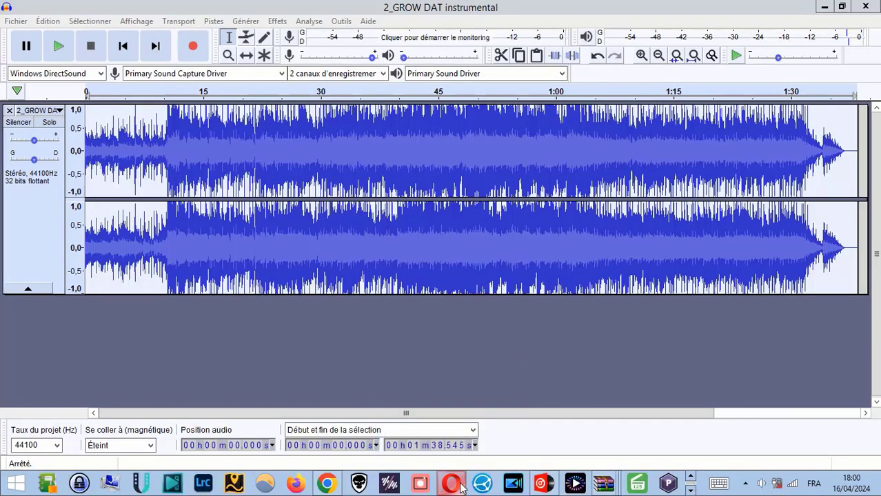
pyautogui.moveTo(323, 487)
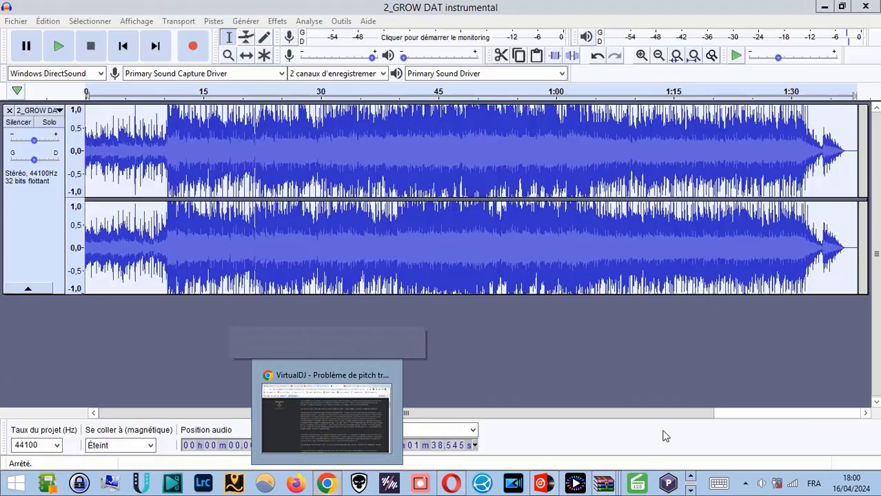
pyautogui.click(553, 485)
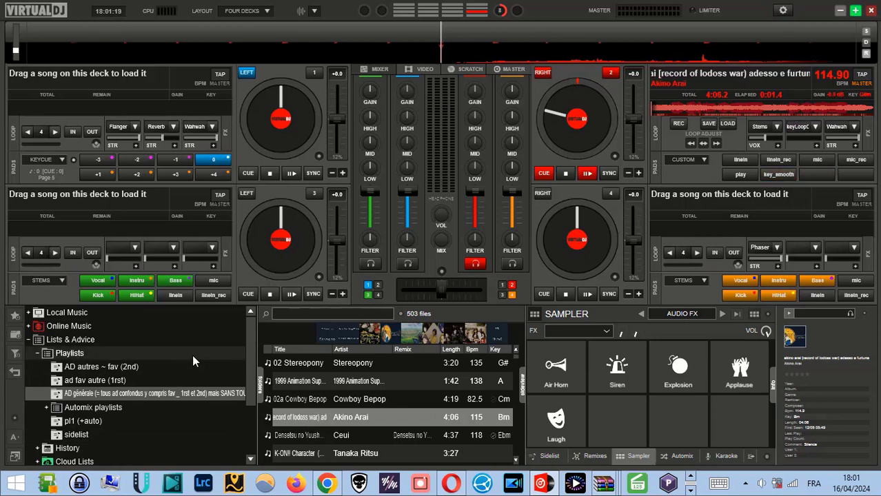
pyautogui.scroll(-3, 125, 395)
pyautogui.scroll(3, 124, 394)
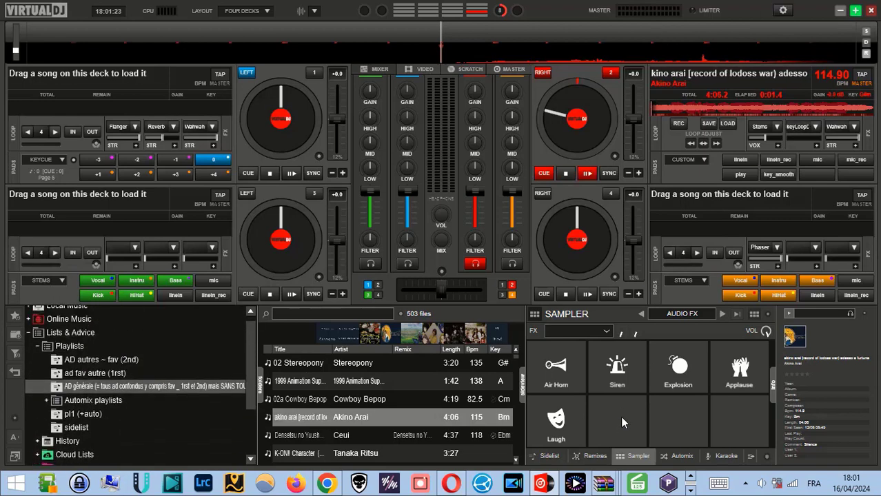
pyautogui.click(690, 490)
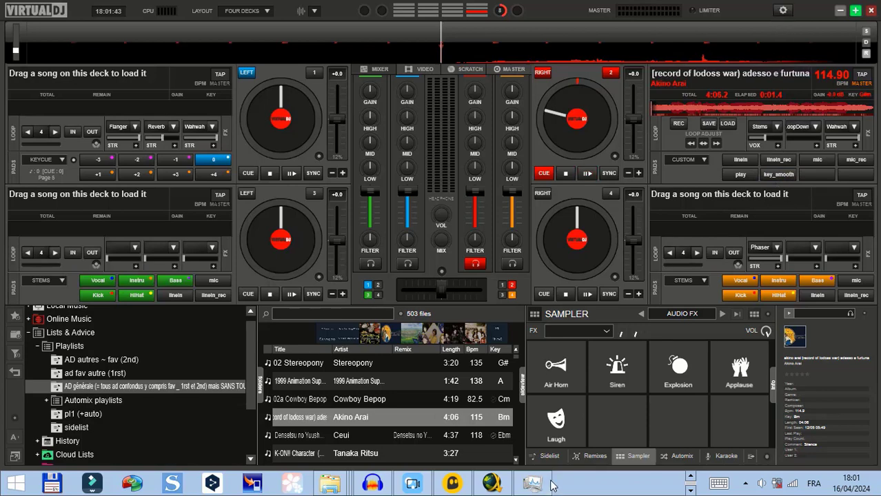
pyautogui.click(691, 487)
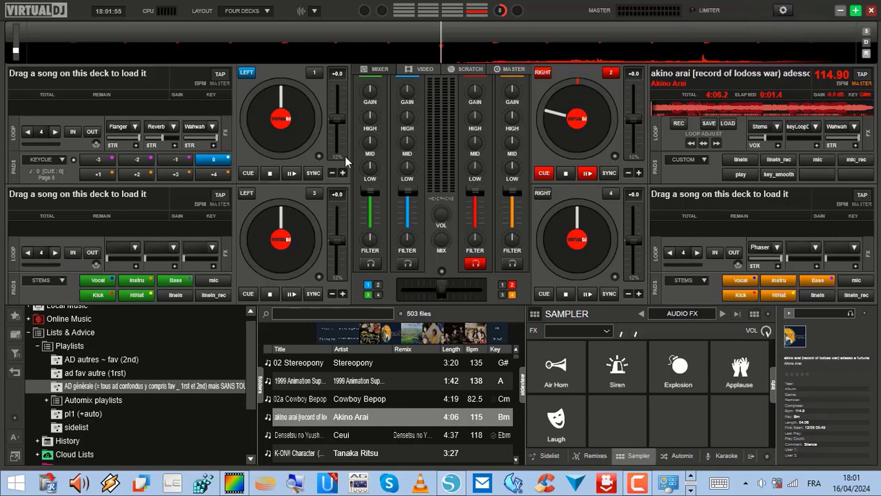
# Review the keyboard's mapping settings and the available mapping choices, and close the settings
pyautogui.click(781, 12)
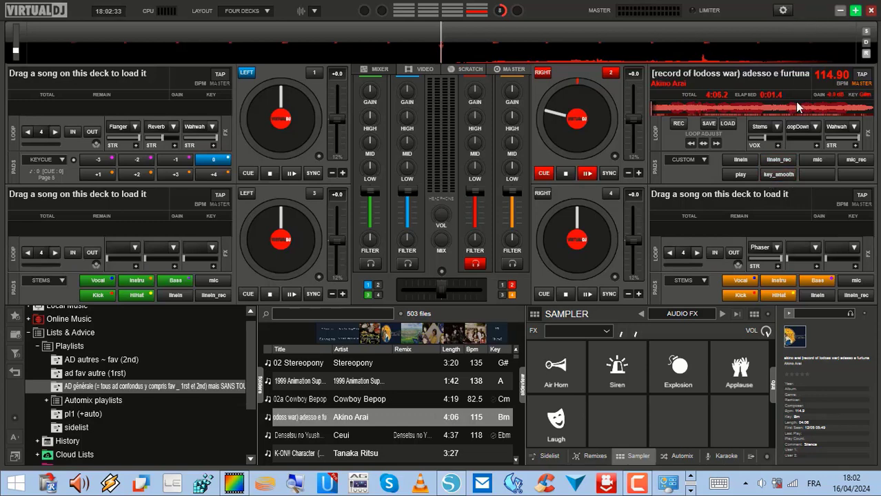
pyautogui.click(783, 10)
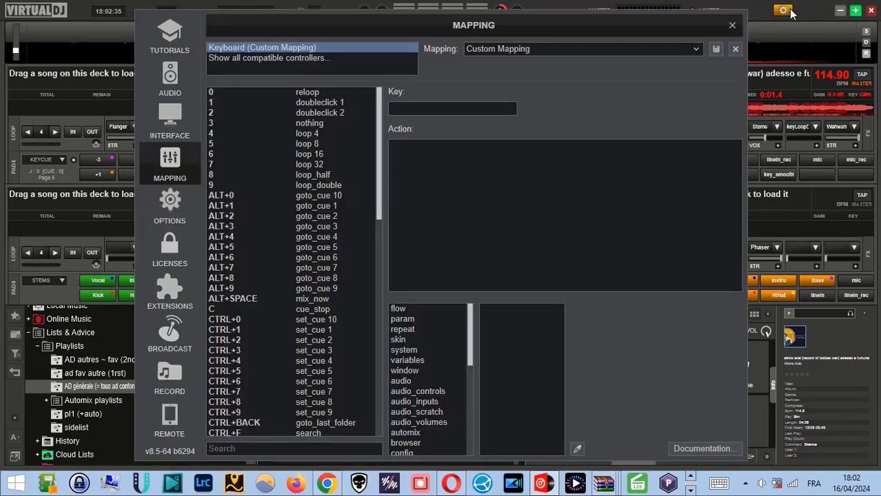
pyautogui.click(732, 25)
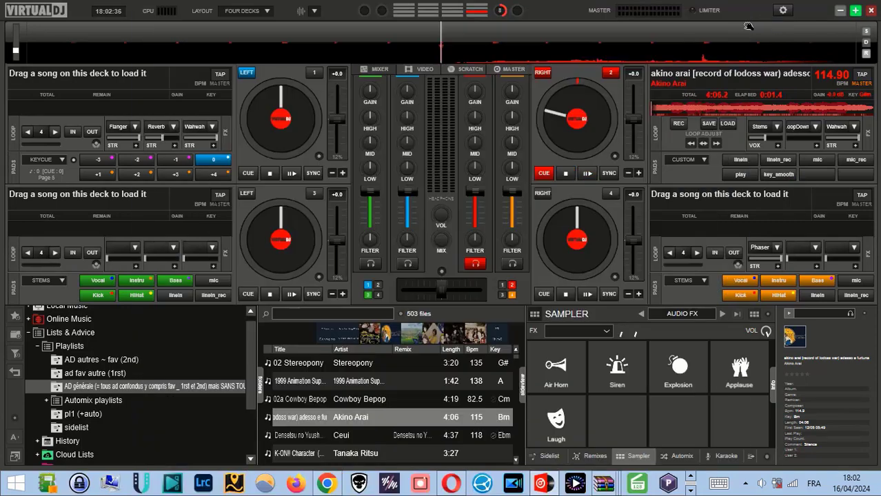
pyautogui.click(783, 10)
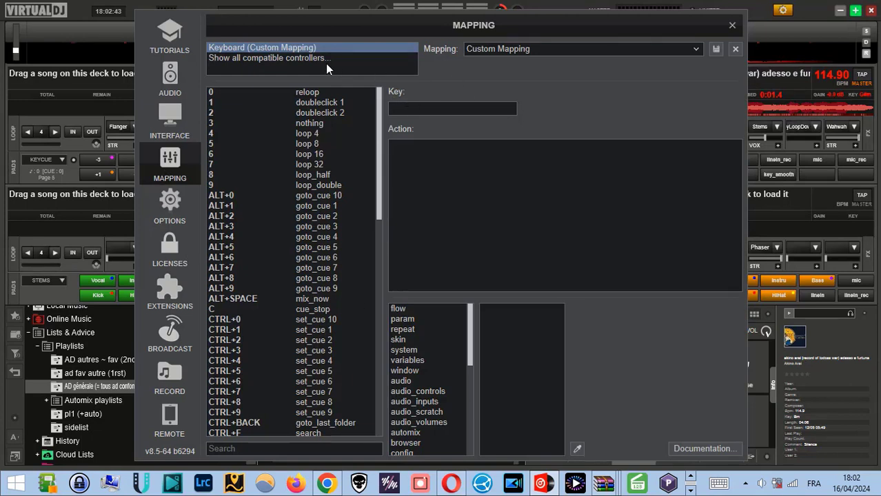
pyautogui.click(695, 50)
pyautogui.click(514, 103)
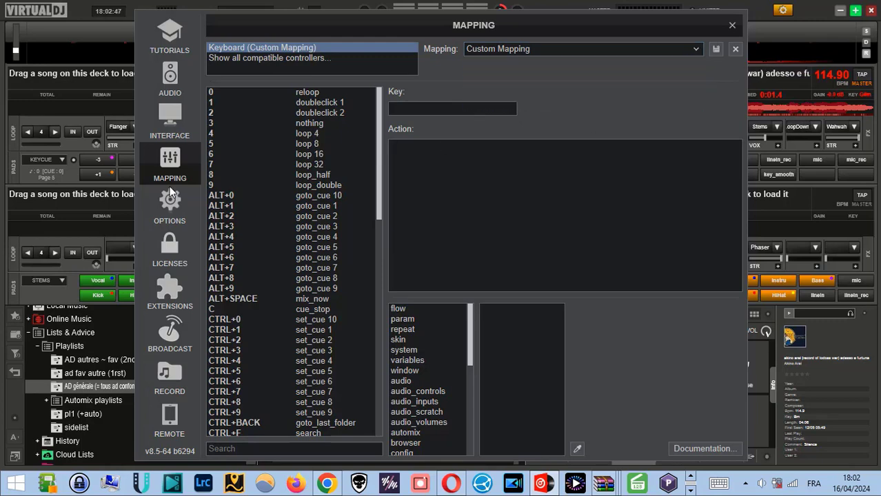
pyautogui.click(732, 25)
# Try an empty custom pad on deck 2 and dismiss the offer to open the pad page editor
pyautogui.click(799, 175)
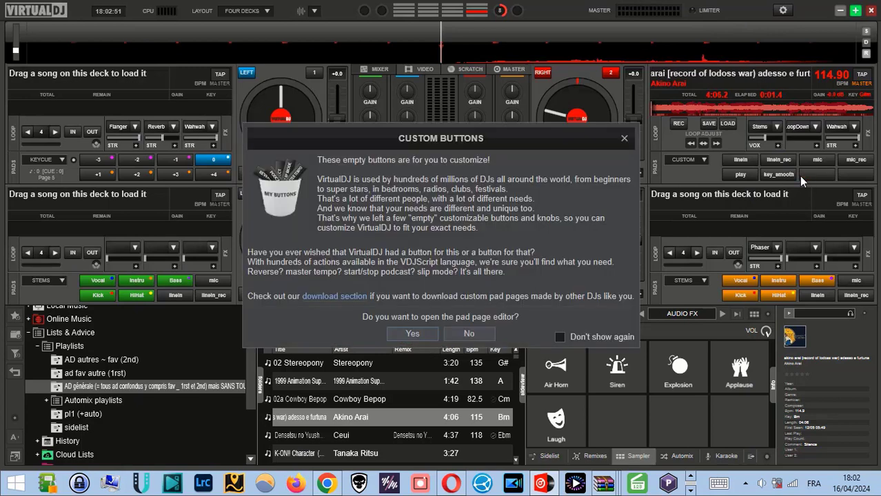
pyautogui.click(625, 139)
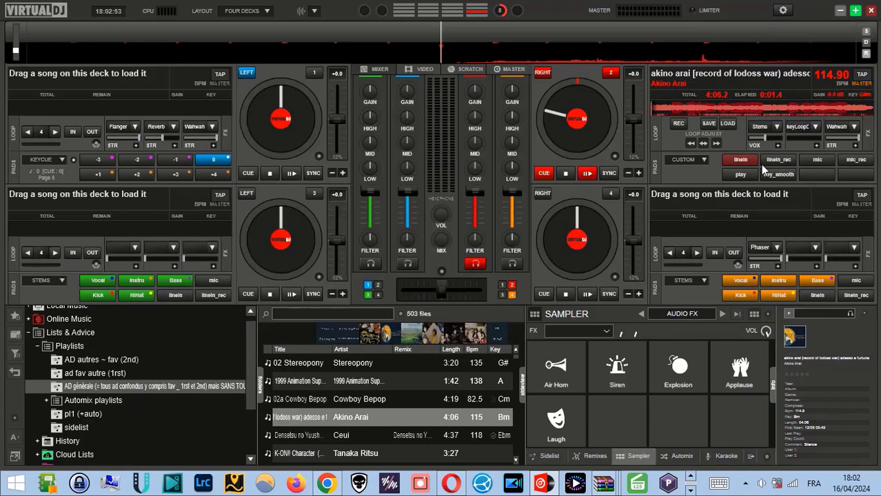
# Dismiss the empty custom pad's customization offer on deck 2 and switch the deck's pads to the stems page
pyautogui.click(816, 173)
pyautogui.click(625, 138)
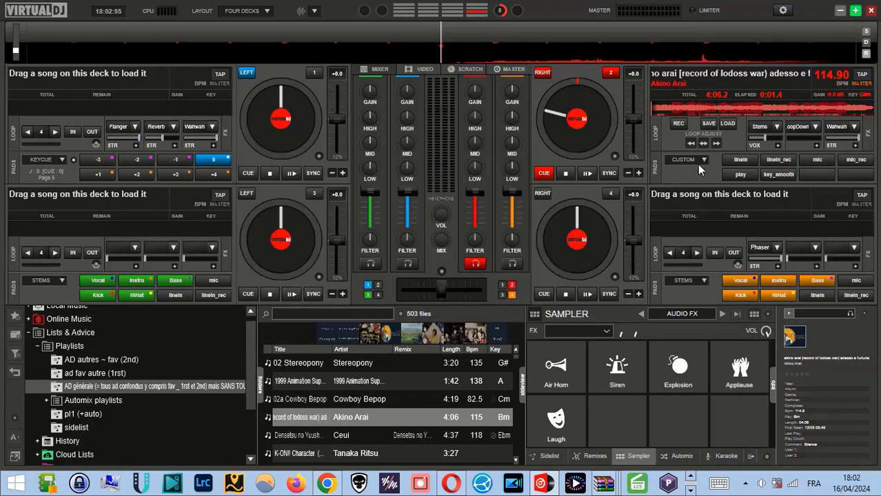
pyautogui.click(704, 159)
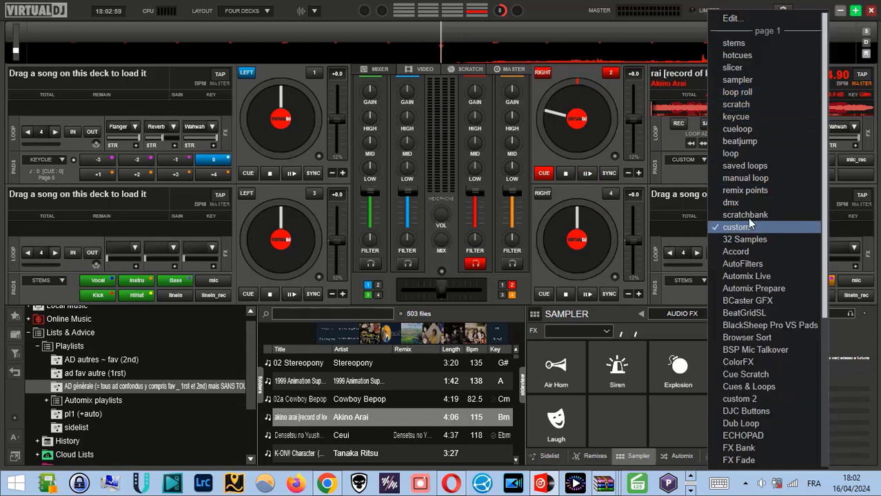
pyautogui.click(736, 44)
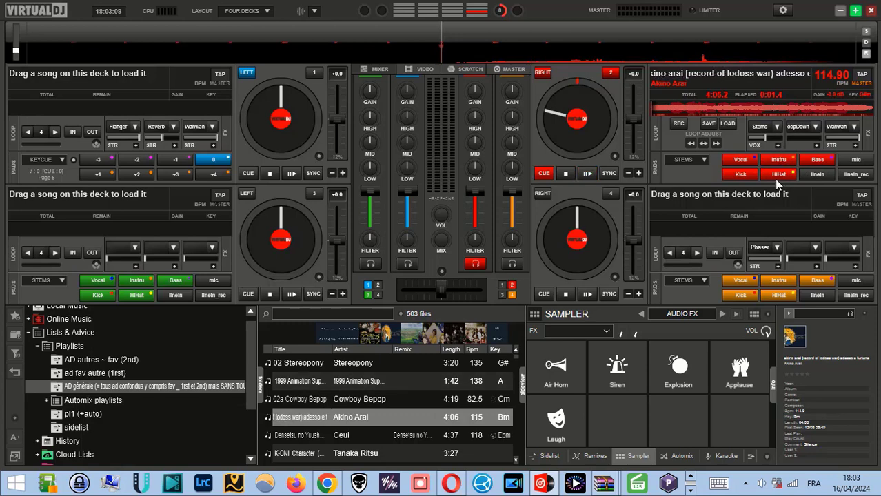
# Return deck 2's pads to the custom page and try an empty pad, declining the offered pad page editor
pyautogui.click(703, 161)
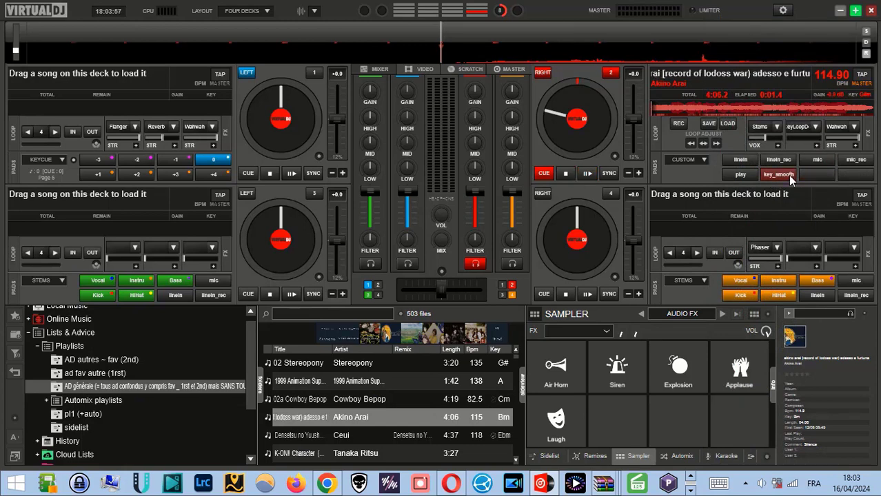
pyautogui.click(801, 177)
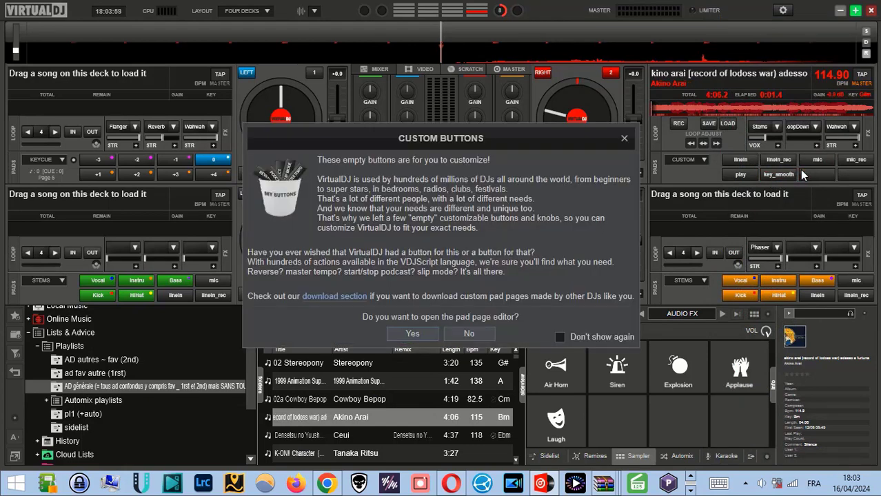
pyautogui.click(626, 140)
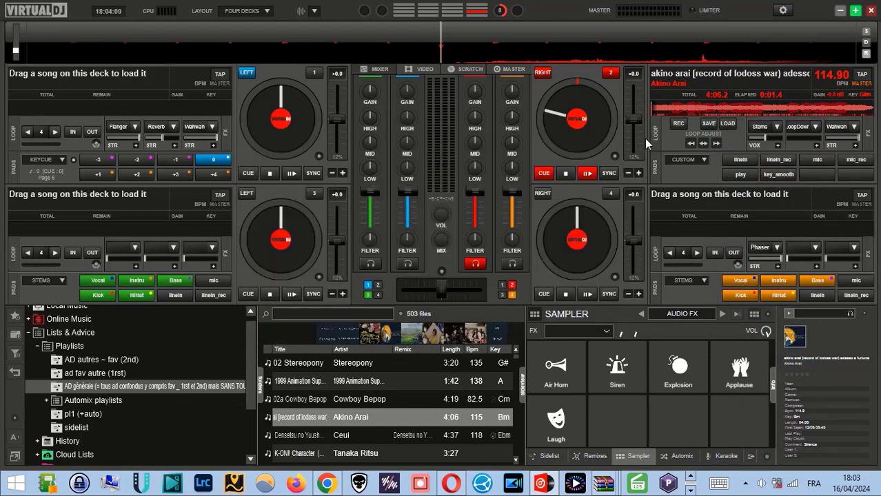
# Open the pad editor for deck 2's custom page and review the 432 Hz script on the key_smooth pad
pyautogui.click(702, 161)
pyautogui.click(724, 19)
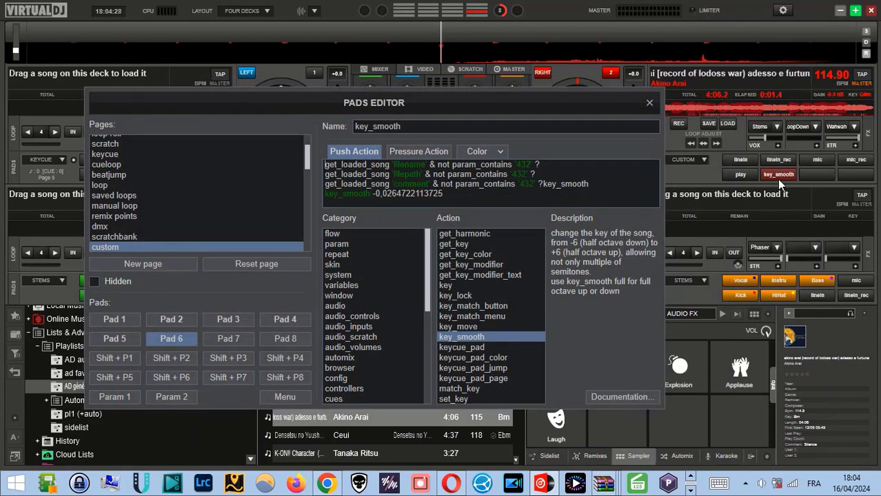
pyautogui.click(776, 172)
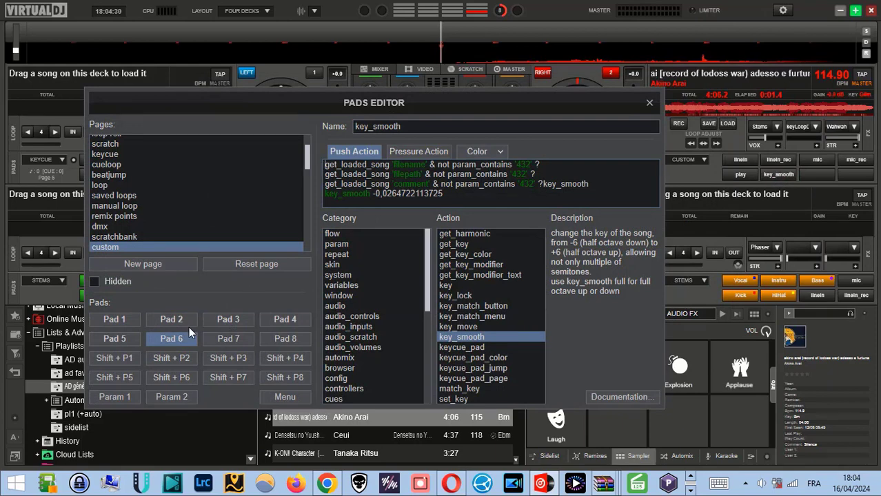
pyautogui.click(791, 177)
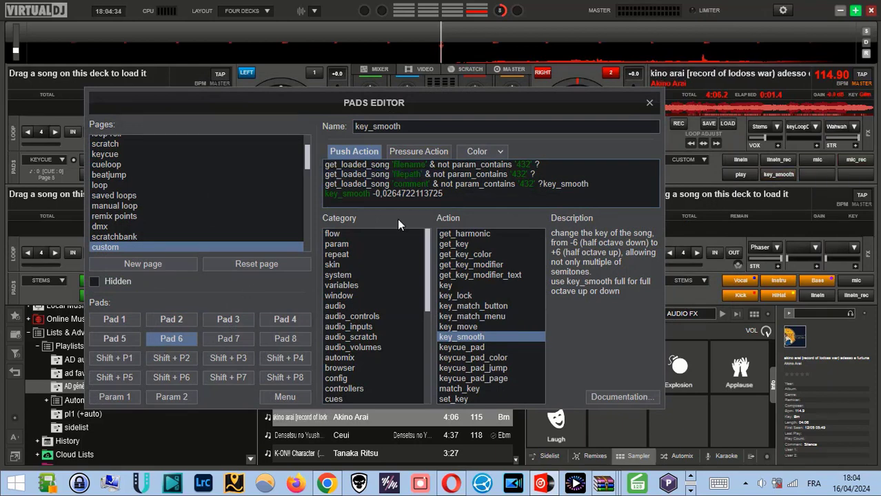
# Switch to the Opera browser and read through the VirtualDJ forum's 432 HZ thread down to the post with the modified script
pyautogui.click(692, 481)
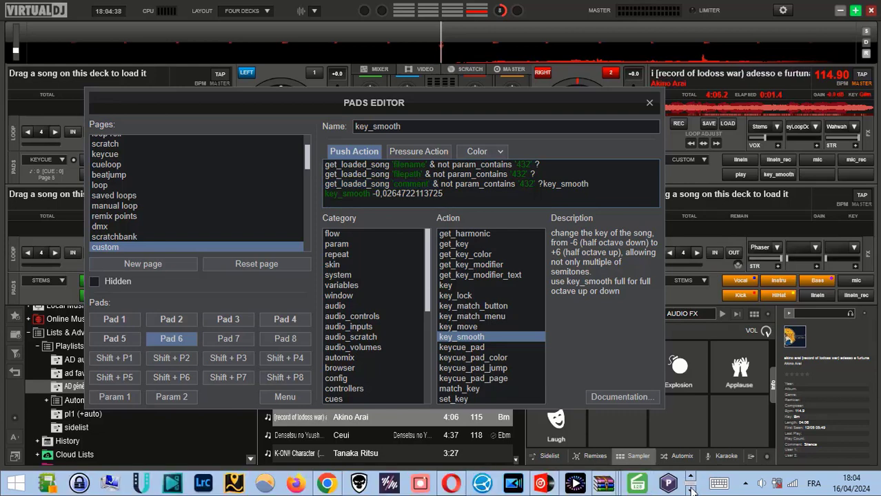
pyautogui.click(453, 481)
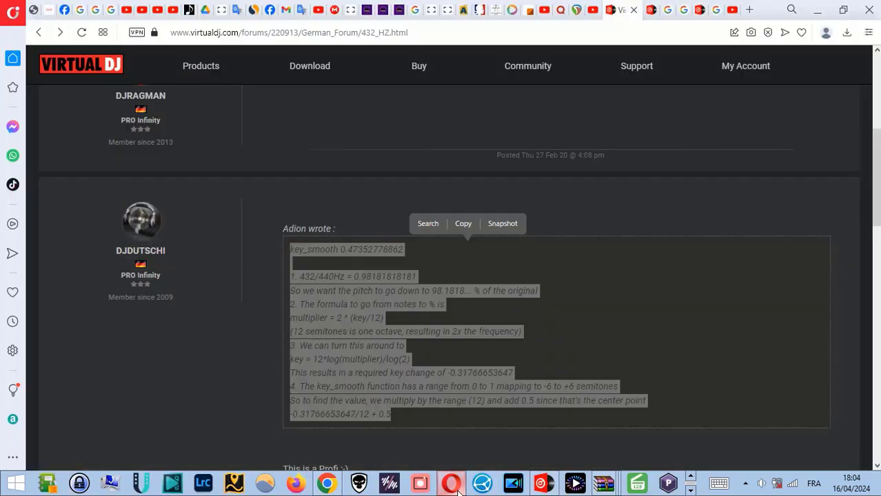
pyautogui.click(420, 414)
pyautogui.scroll(-10, 422, 400)
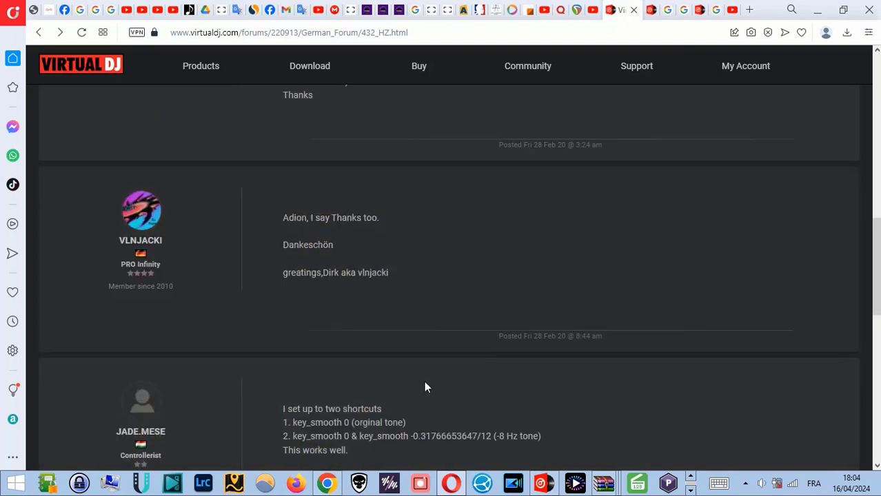
pyautogui.scroll(-5, 424, 389)
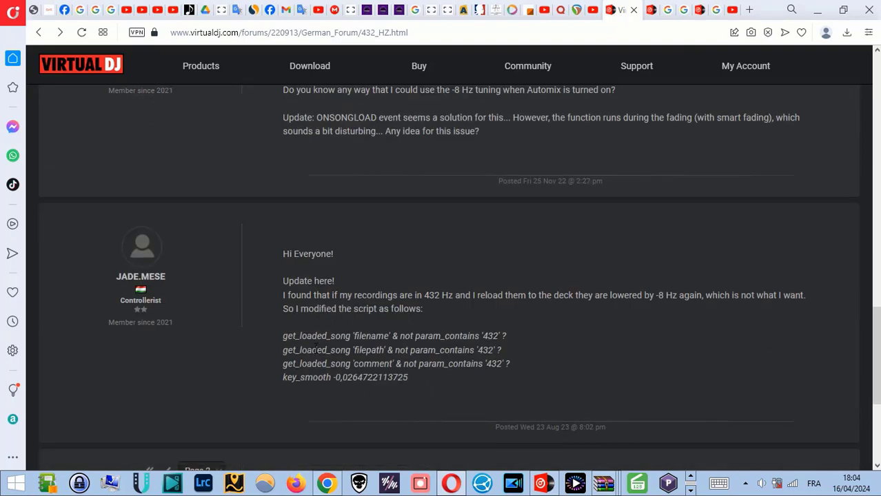
pyautogui.moveTo(284, 281); pyautogui.dragTo(459, 381)
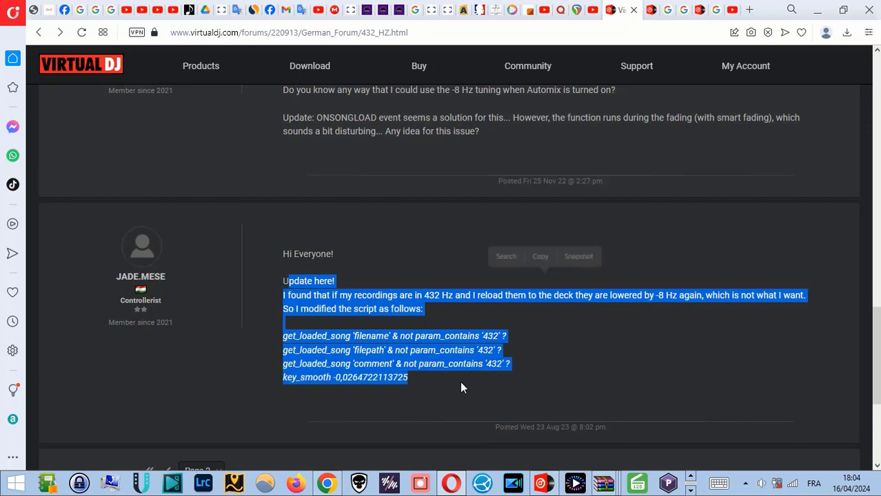
pyautogui.click(295, 259)
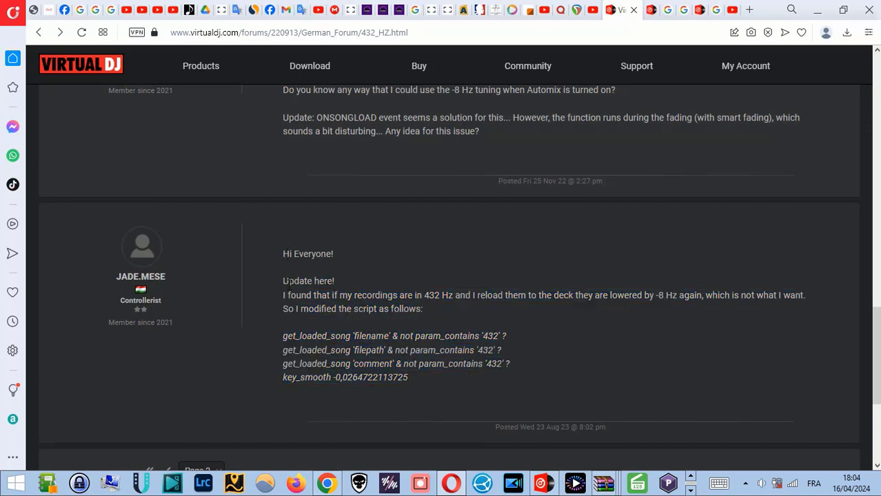
pyautogui.moveTo(284, 337); pyautogui.dragTo(405, 383)
pyautogui.click(339, 355)
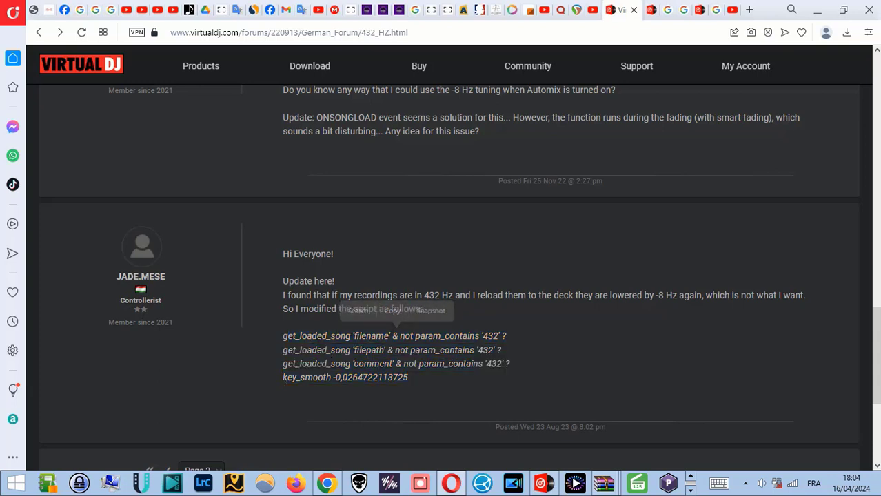
pyautogui.moveTo(283, 338); pyautogui.dragTo(454, 372)
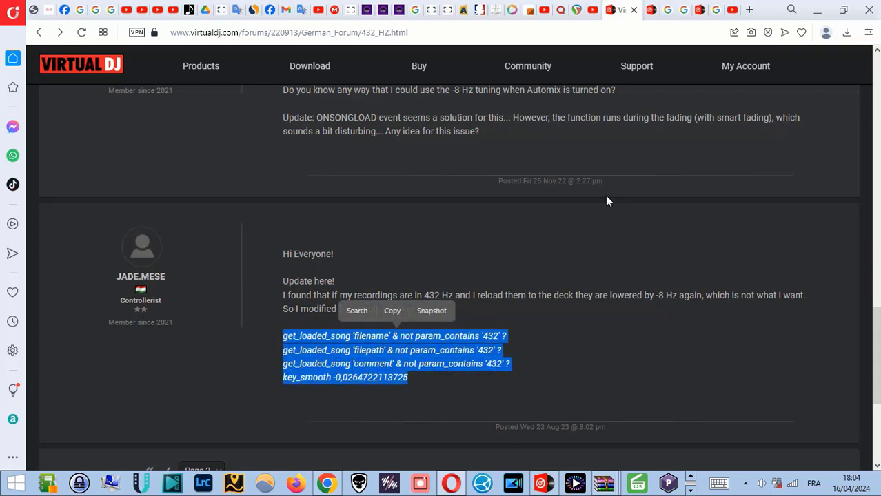
pyautogui.click(393, 311)
pyautogui.click(490, 405)
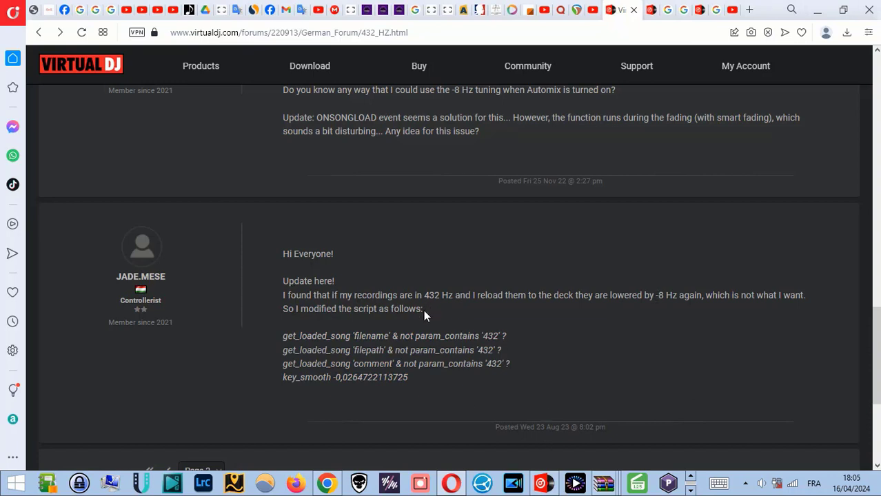
# Review the earlier forum post about -8 Hz tuning with Automix and return to the VirtualDJ window
pyautogui.click(690, 490)
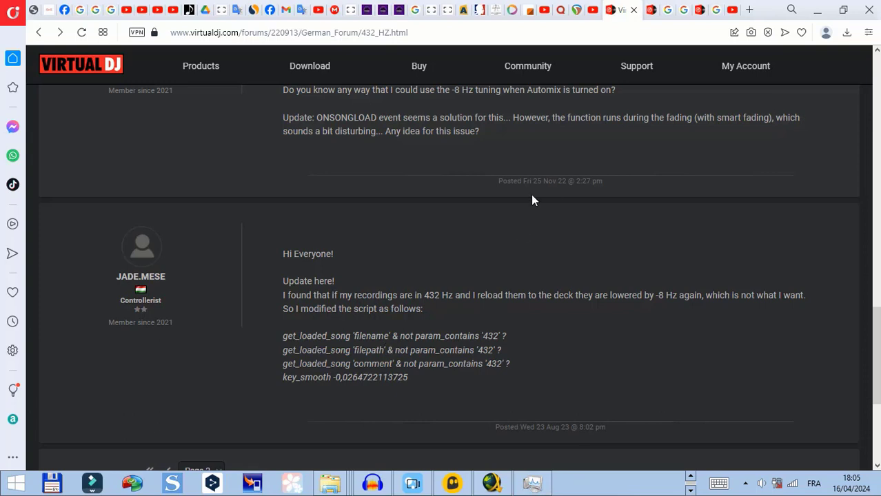
pyautogui.scroll(3, 676, 227)
pyautogui.moveTo(390, 283); pyautogui.dragTo(652, 292)
pyautogui.click(652, 292)
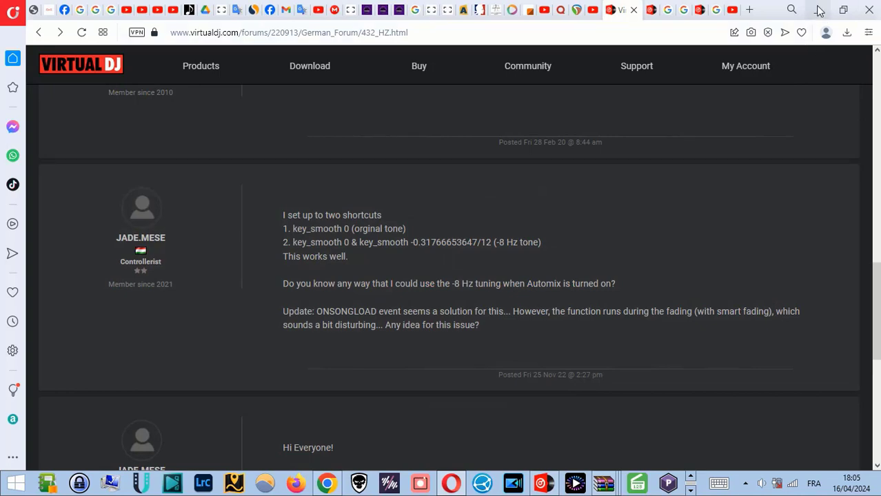
pyautogui.click(819, 11)
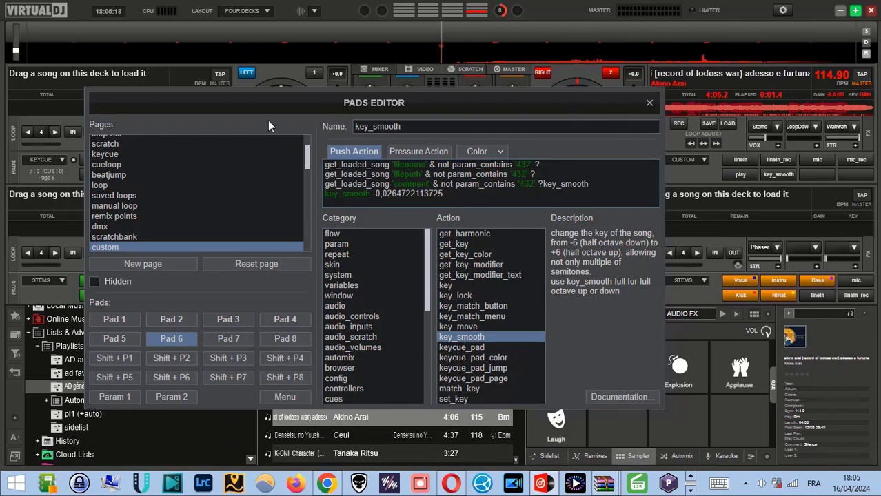
# Examine Pad 6's push action script, its name and the key action category in the pad editor, and close the editor
pyautogui.moveTo(277, 100); pyautogui.dragTo(331, 109)
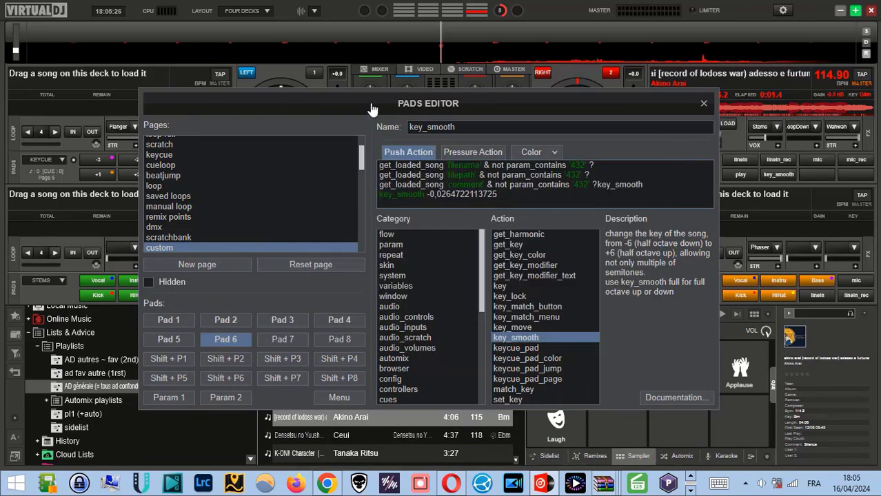
pyautogui.moveTo(386, 108); pyautogui.dragTo(325, 118)
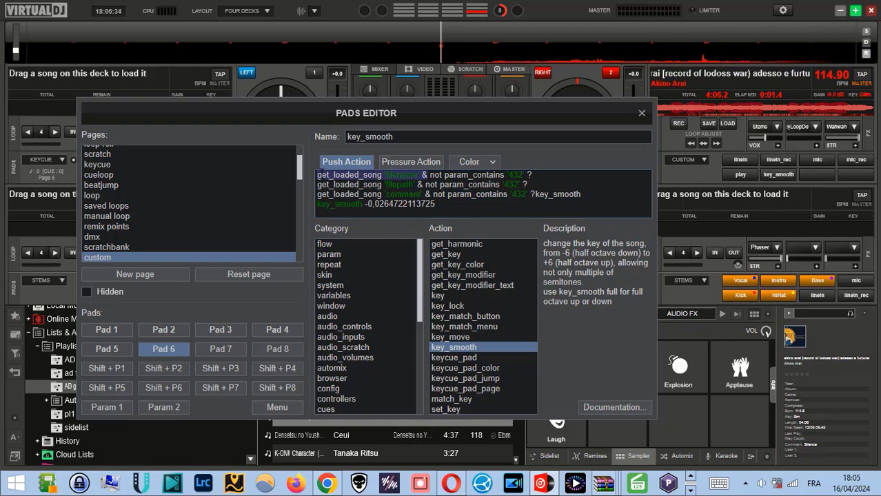
pyautogui.moveTo(317, 174); pyautogui.dragTo(473, 219)
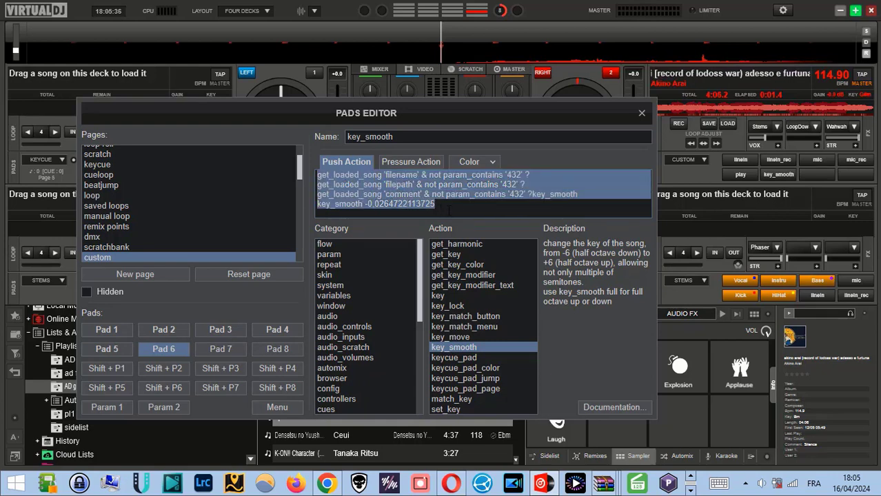
pyautogui.click(392, 138)
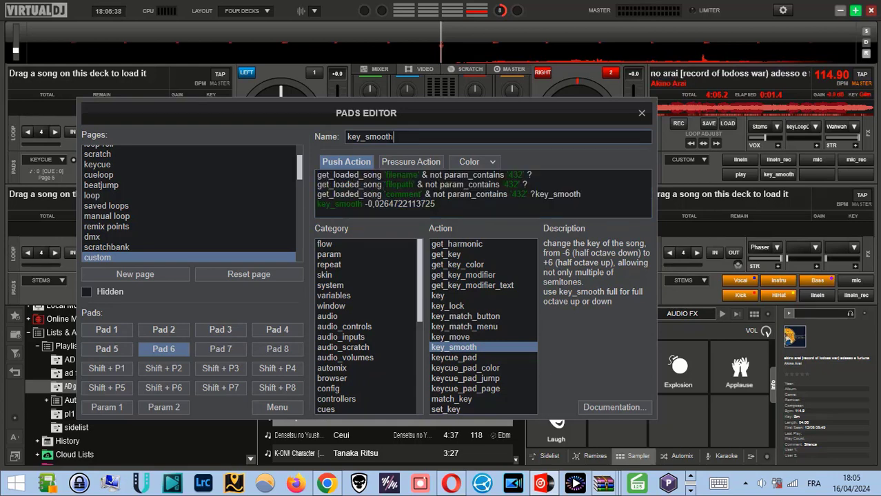
pyautogui.doubleClick(352, 136)
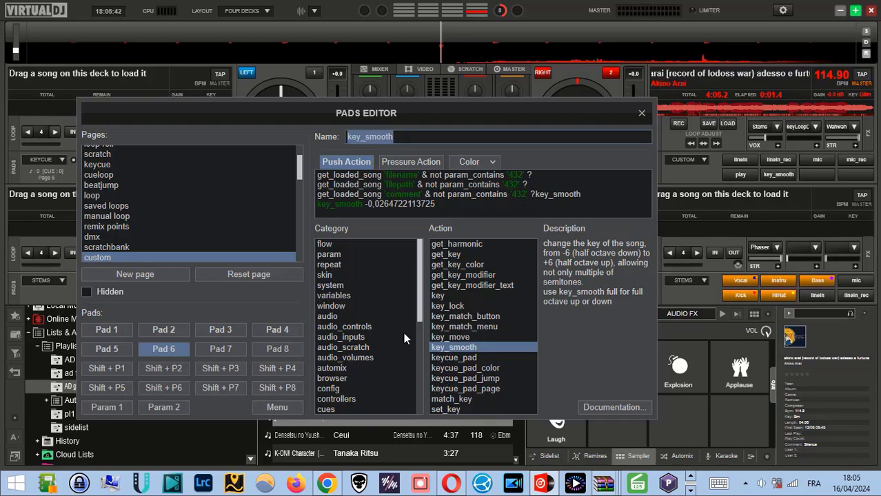
pyautogui.scroll(-3, 369, 352)
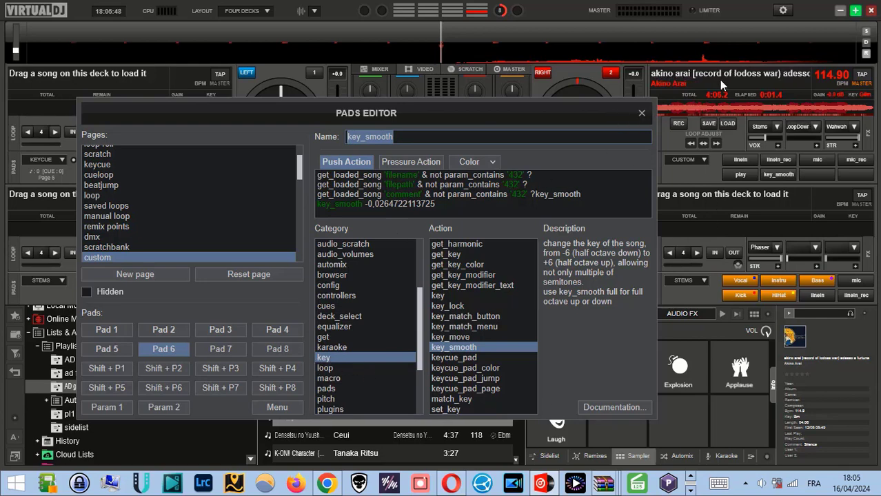
pyautogui.click(642, 114)
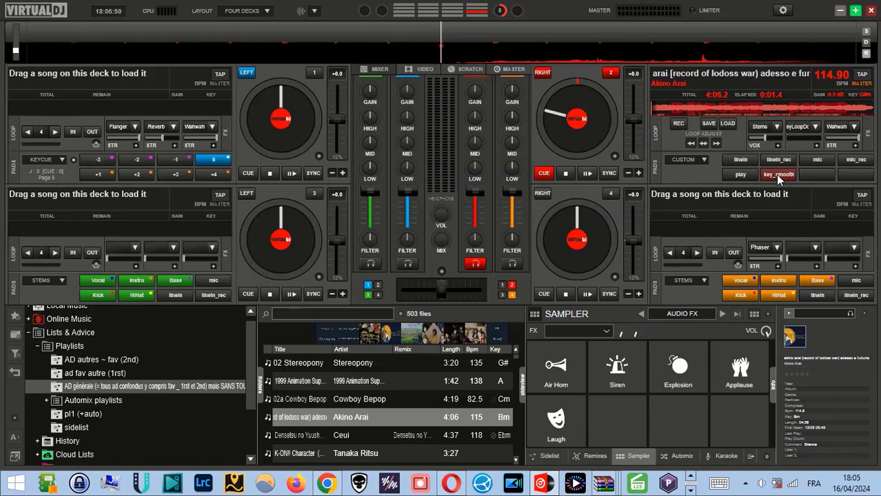
# Apply the key_smooth pad on deck 2, place the Akino Arai track on the deck, and briefly play its opening
pyautogui.click(776, 175)
pyautogui.click(790, 176)
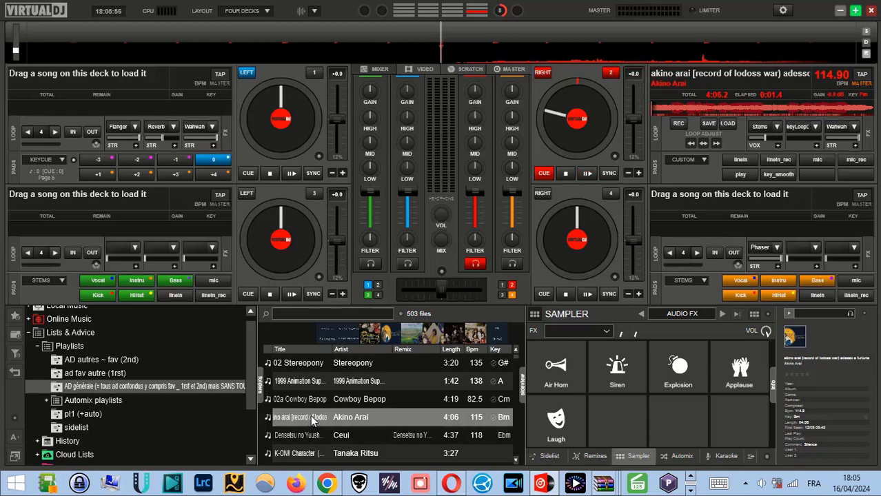
pyautogui.moveTo(312, 418); pyautogui.dragTo(562, 128)
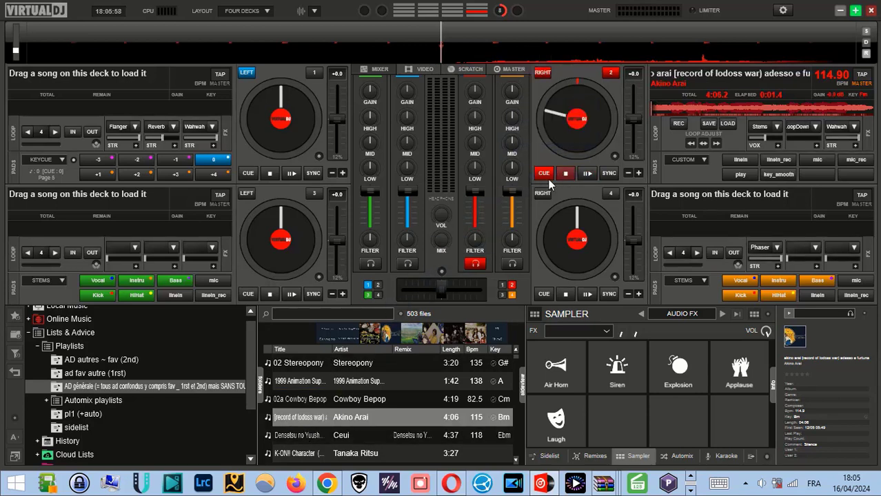
pyautogui.click(586, 173)
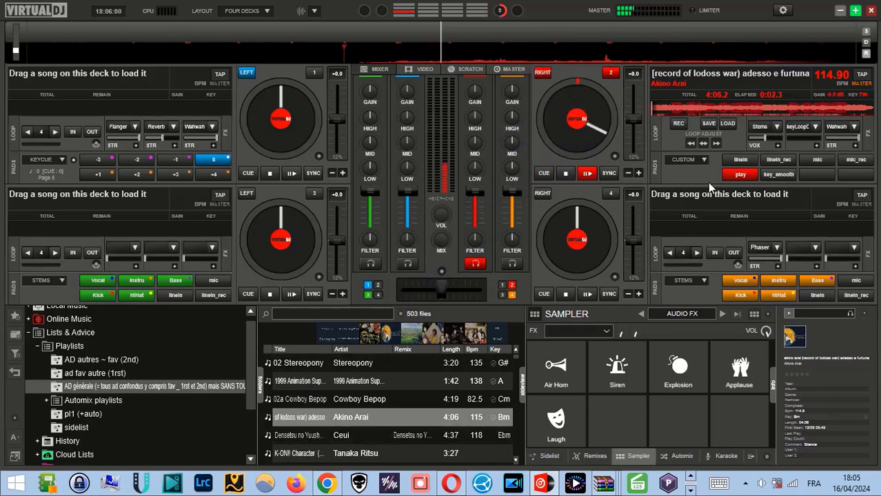
pyautogui.click(564, 174)
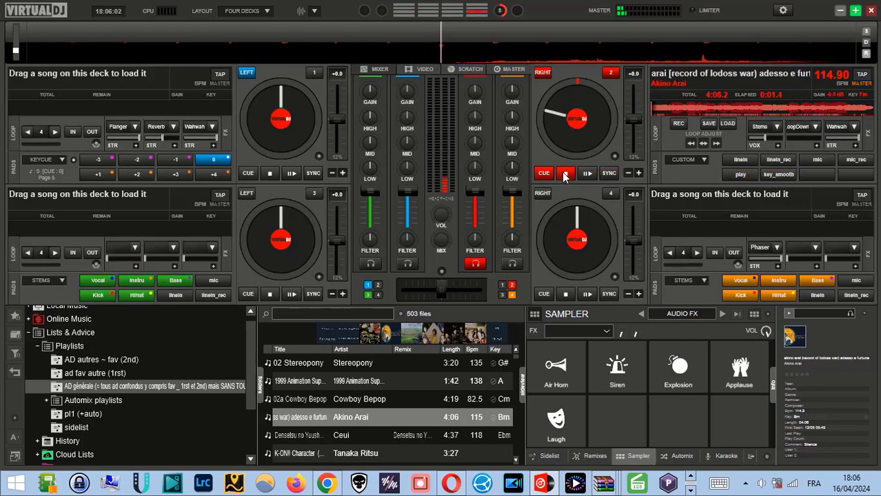
# Trigger the key_smooth pad again, reload the Akino Arai track onto deck 2, and start playback
pyautogui.click(774, 175)
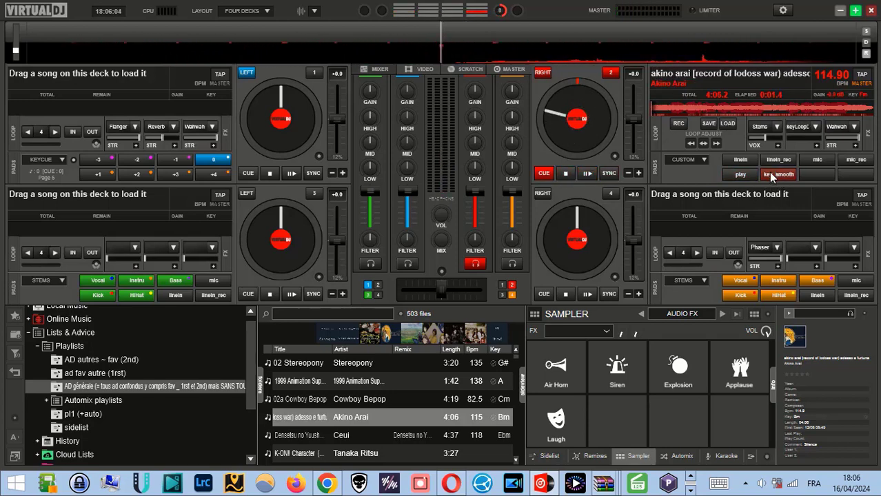
pyautogui.click(780, 177)
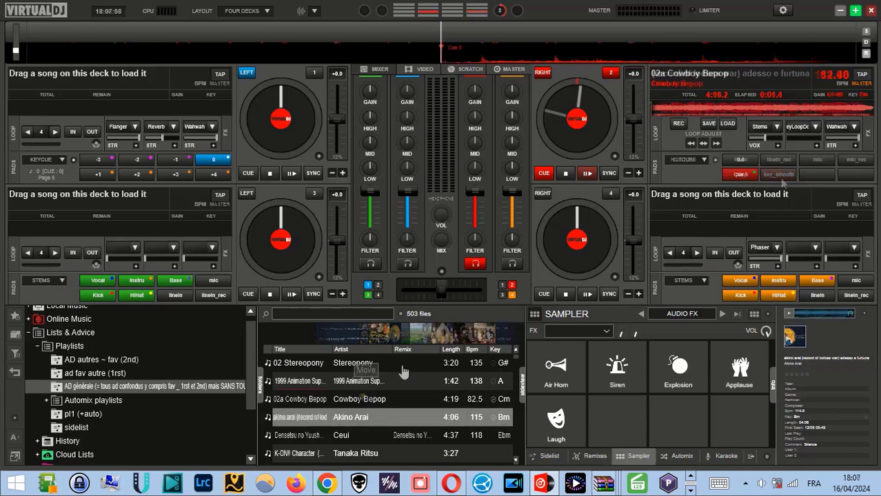
pyautogui.moveTo(403, 370); pyautogui.dragTo(578, 119)
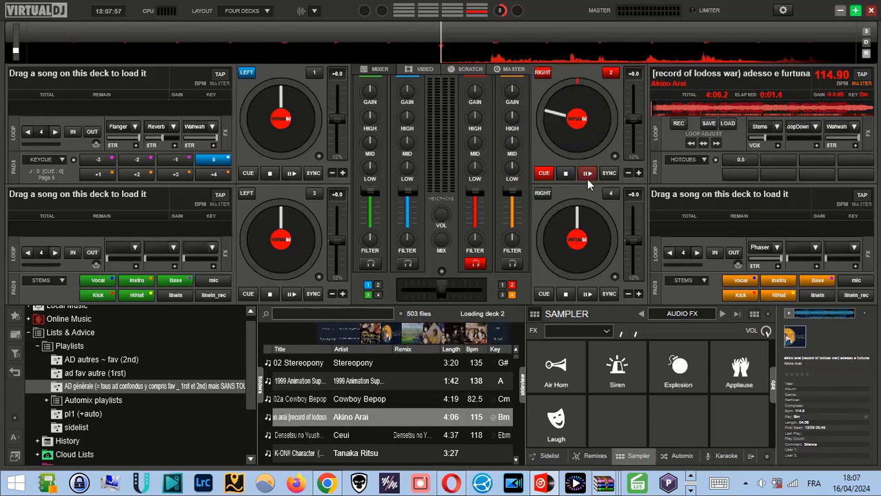
pyautogui.click(586, 176)
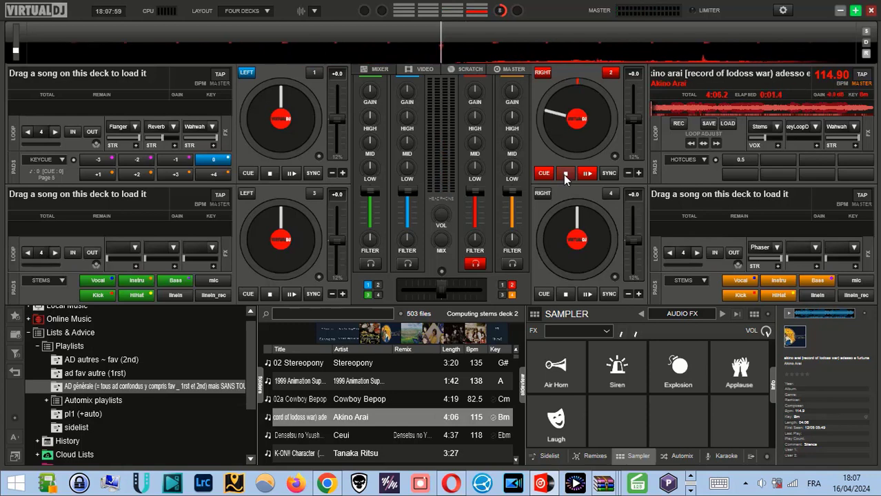
# Stop the Akino Arai track on deck 2 and switch that deck's pads to the custom page
pyautogui.click(564, 175)
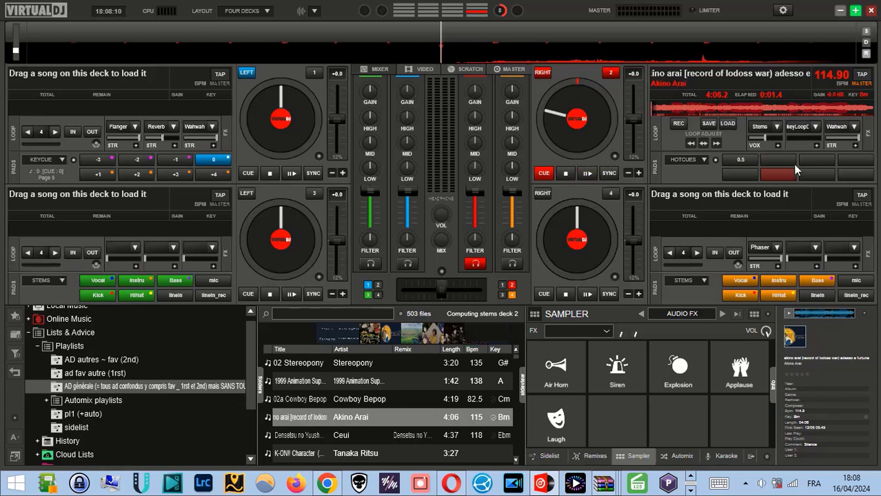
pyautogui.click(705, 161)
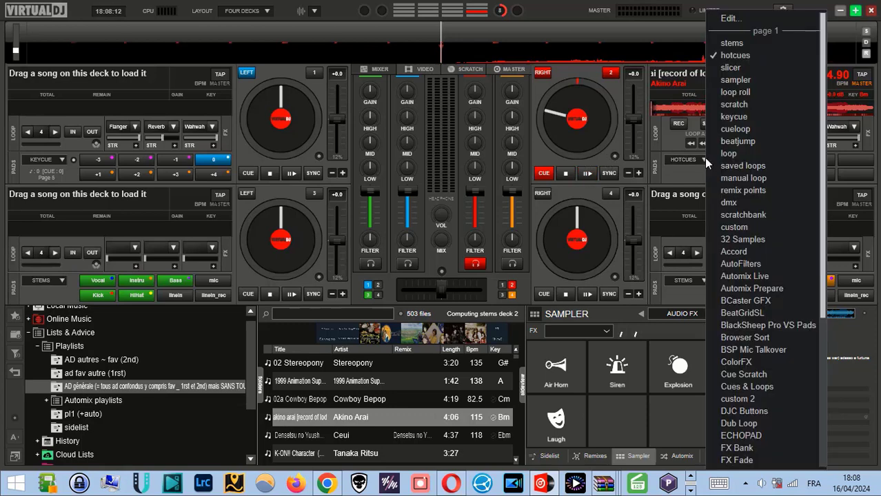
pyautogui.click(737, 226)
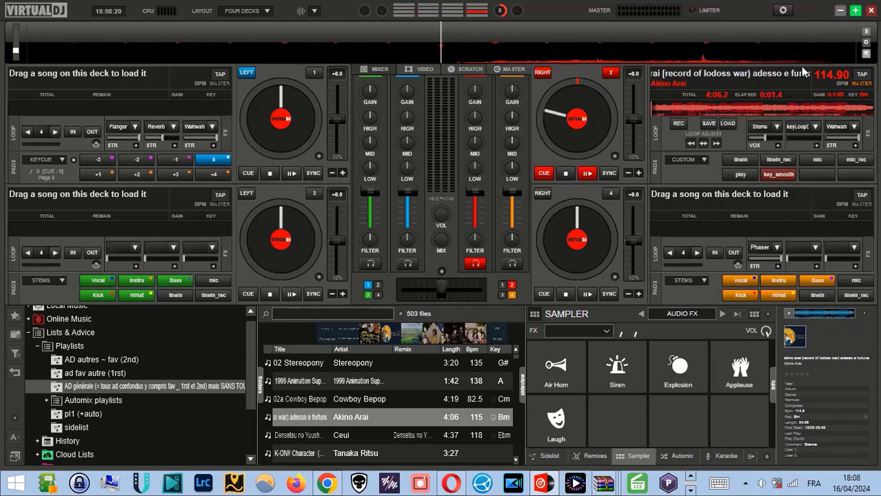
# Open the pads editor for deck 2's custom page and select Pad 6
pyautogui.click(784, 11)
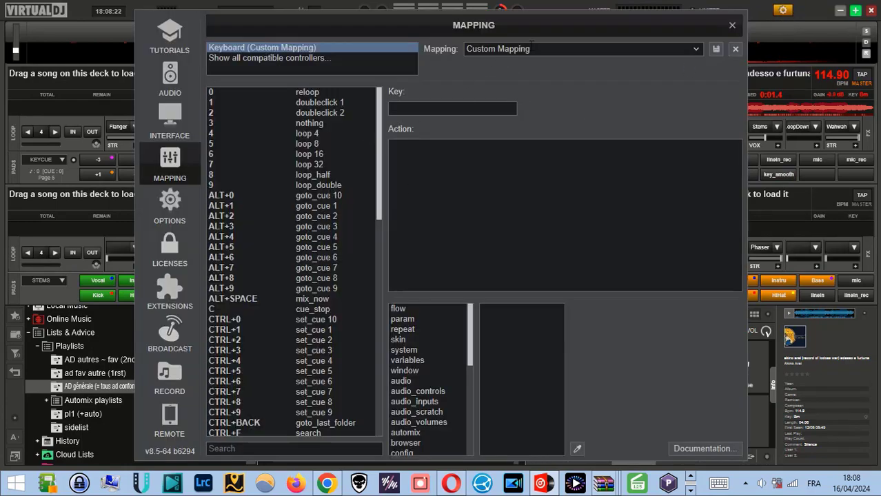
pyautogui.click(731, 26)
pyautogui.click(702, 160)
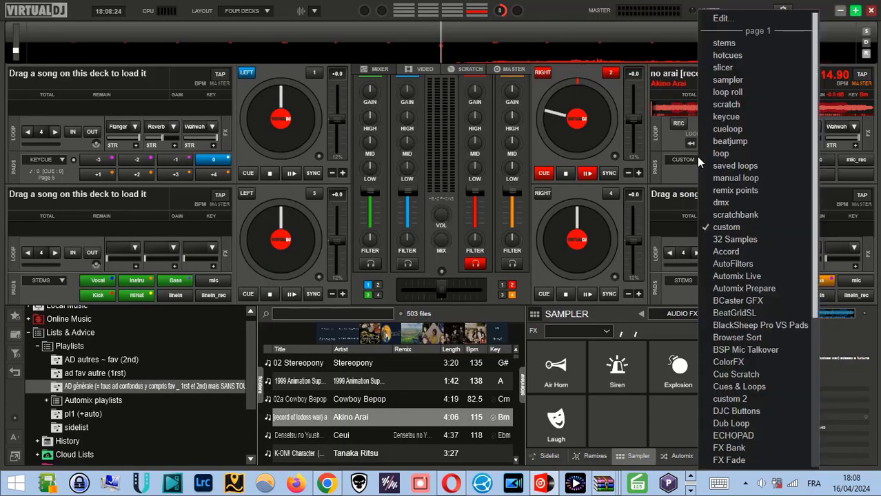
pyautogui.click(723, 20)
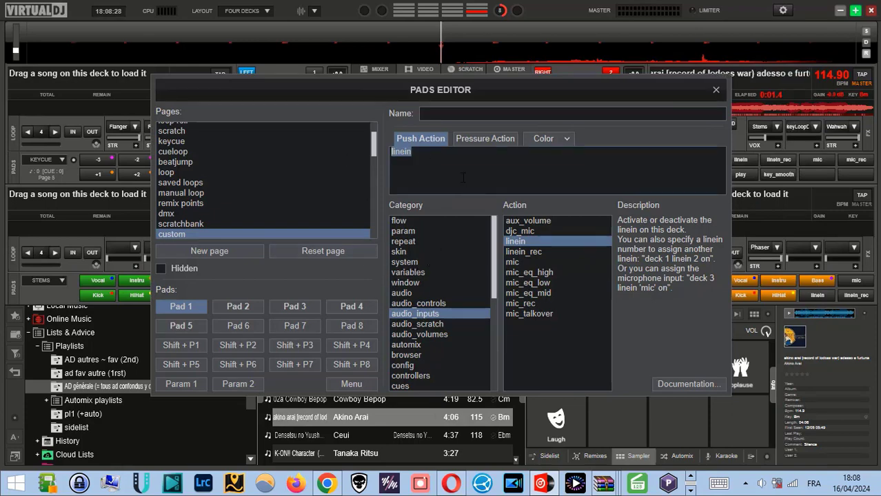
pyautogui.click(242, 327)
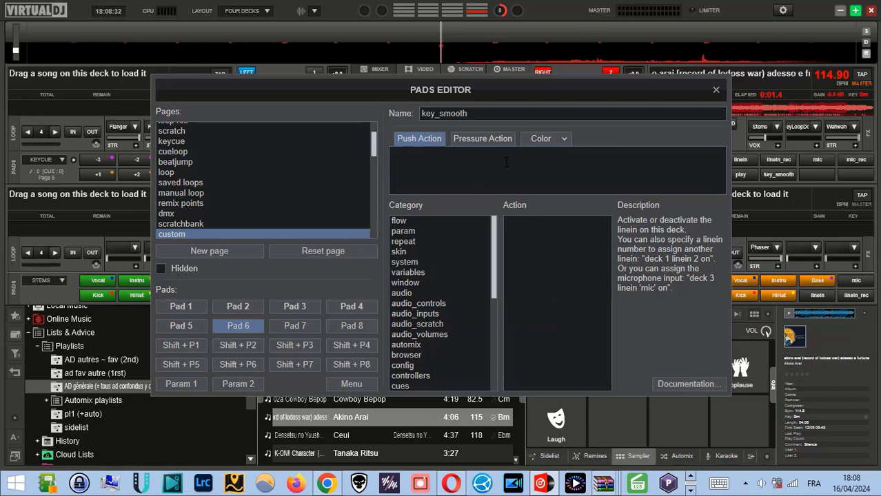
pyautogui.click(455, 482)
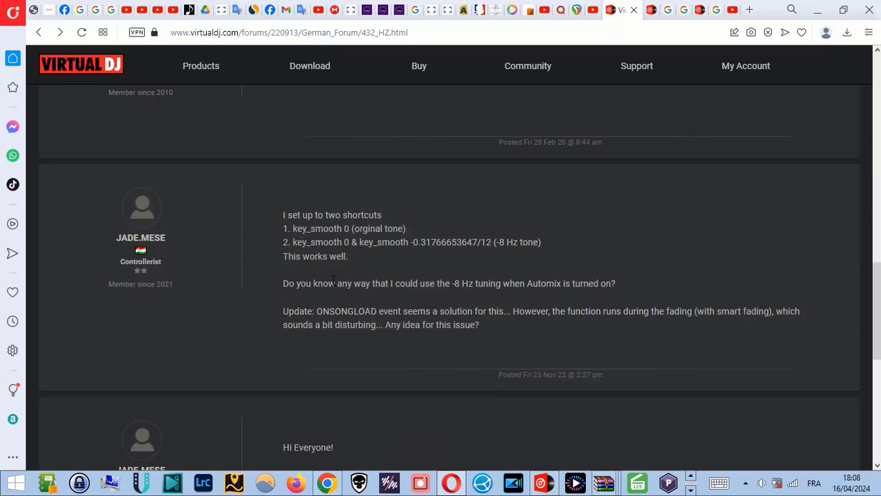
pyautogui.moveTo(518, 69)
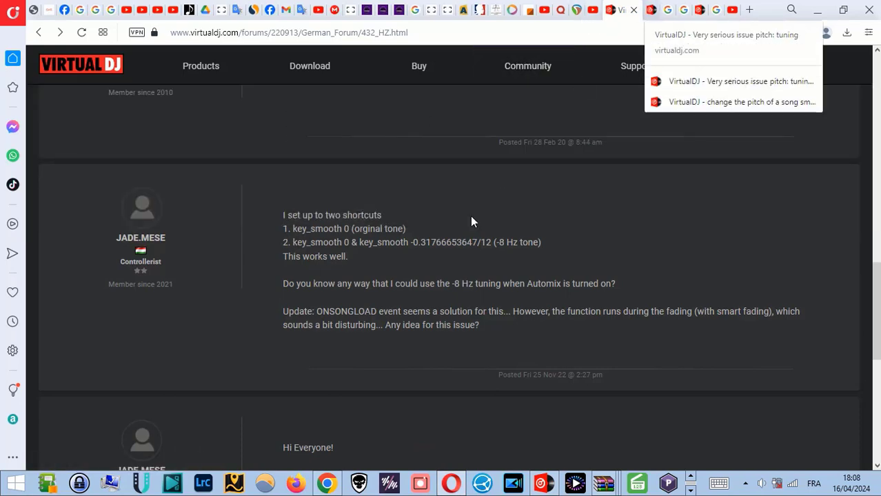
pyautogui.scroll(-5, 453, 272)
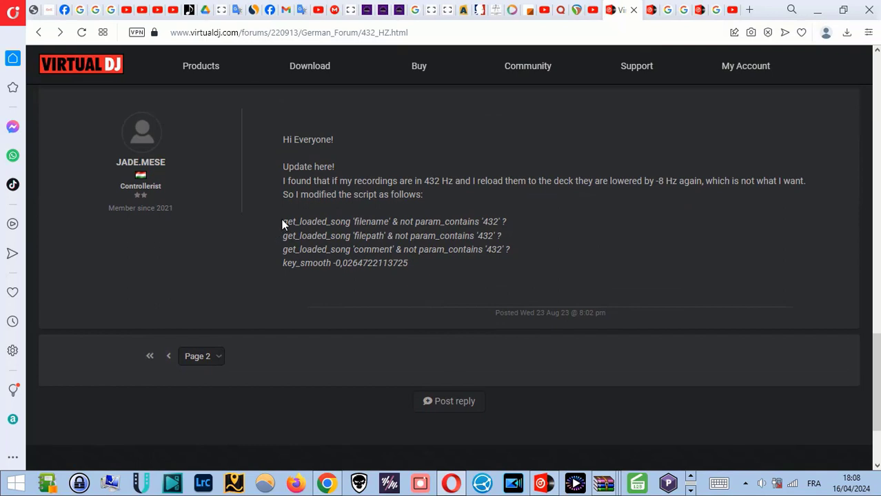
pyautogui.moveTo(281, 224); pyautogui.dragTo(408, 263)
pyautogui.rightClick(405, 262)
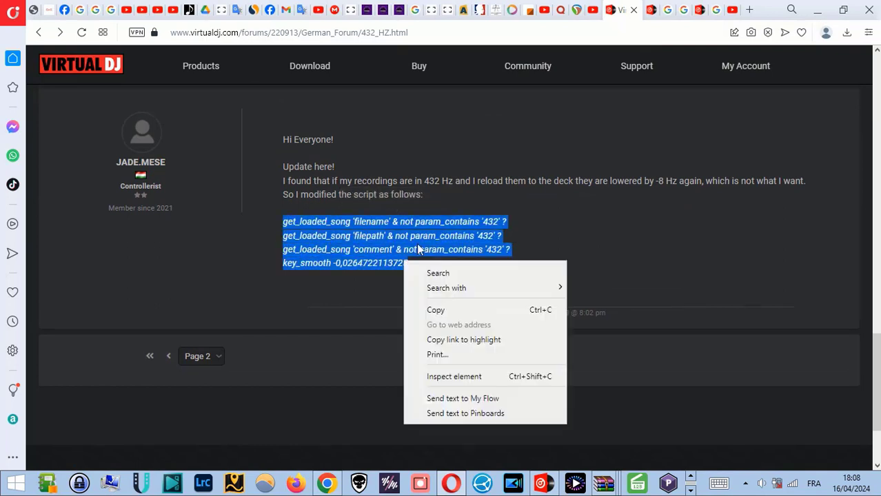
pyautogui.click(439, 312)
pyautogui.click(557, 199)
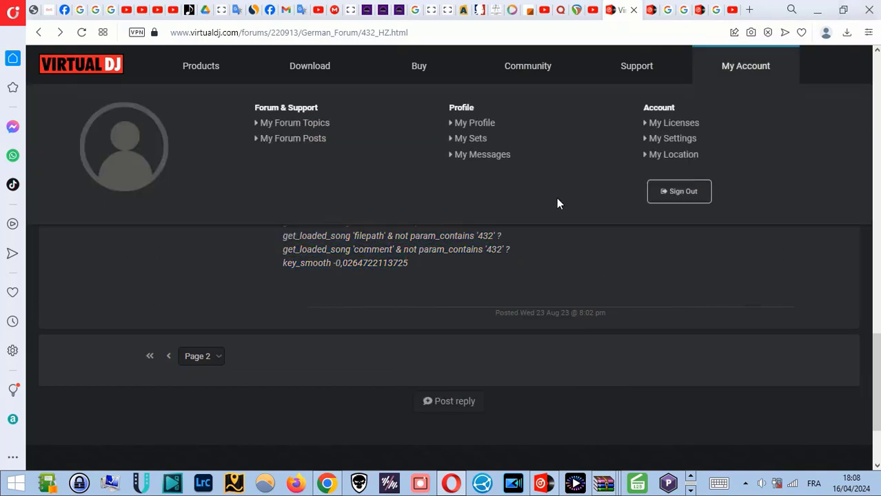
pyautogui.click(816, 11)
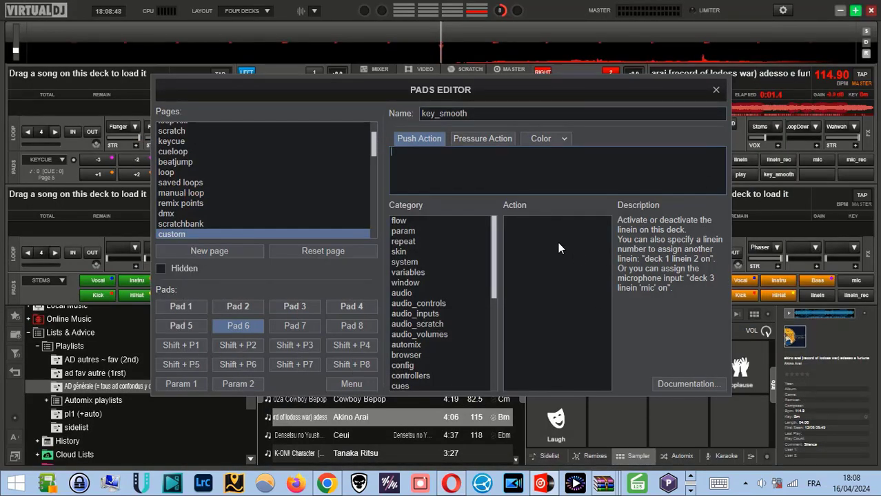
pyautogui.click(506, 165)
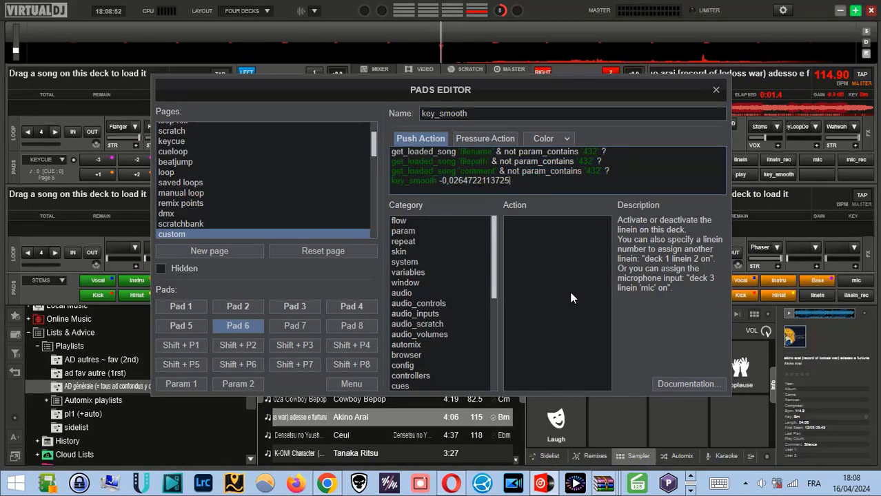
pyautogui.moveTo(438, 181); pyautogui.dragTo(478, 182)
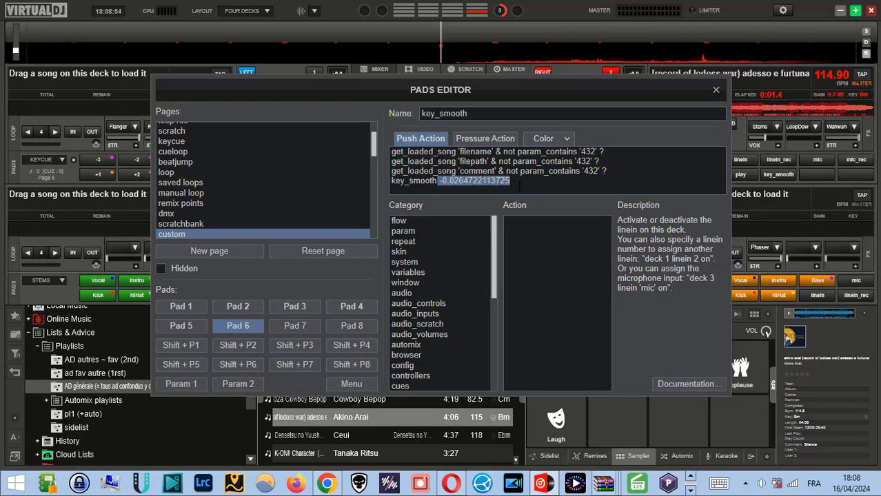
pyautogui.click(714, 93)
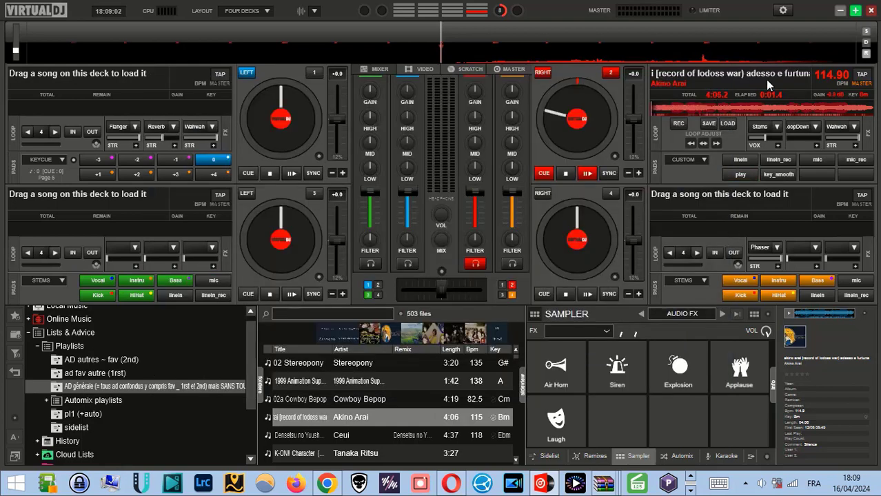
# Play and stop the Akino Arai track's opening on deck 2 several times to compare it with and without key_smooth
pyautogui.click(586, 174)
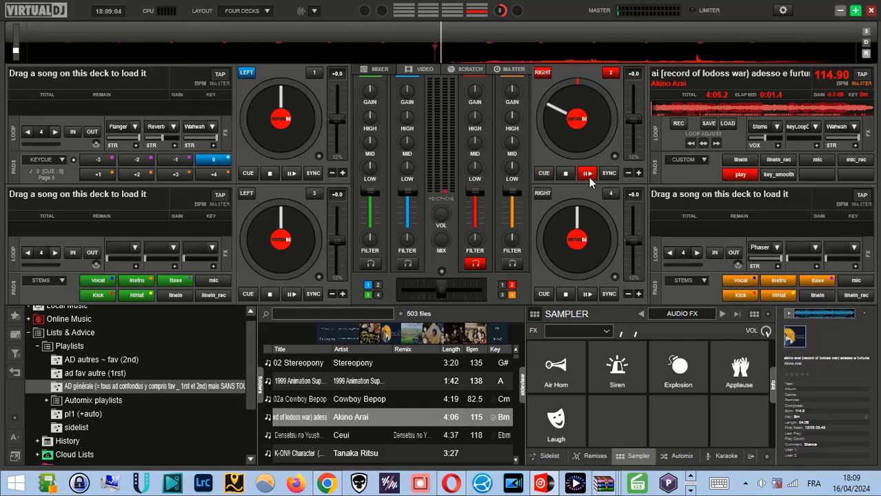
pyautogui.click(565, 173)
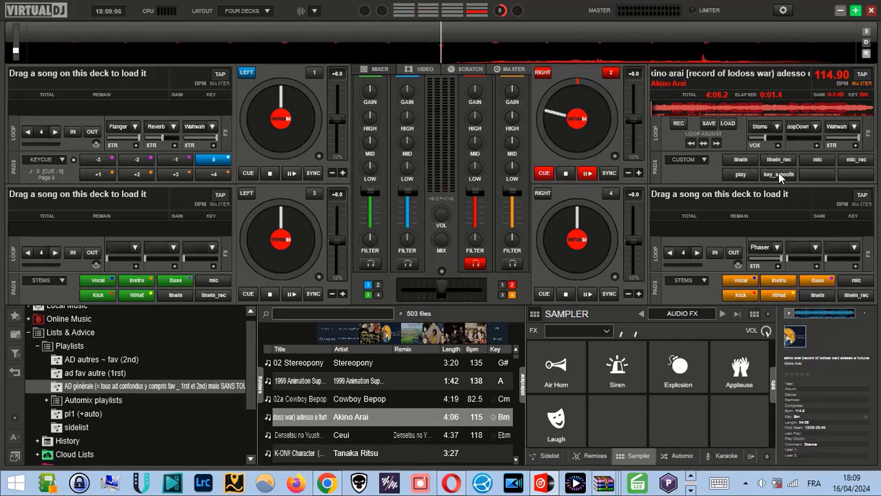
pyautogui.click(587, 173)
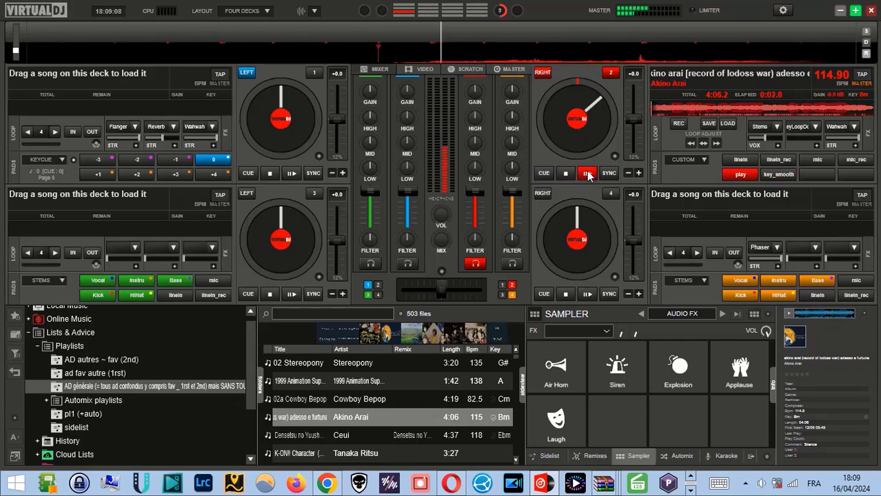
pyautogui.click(566, 174)
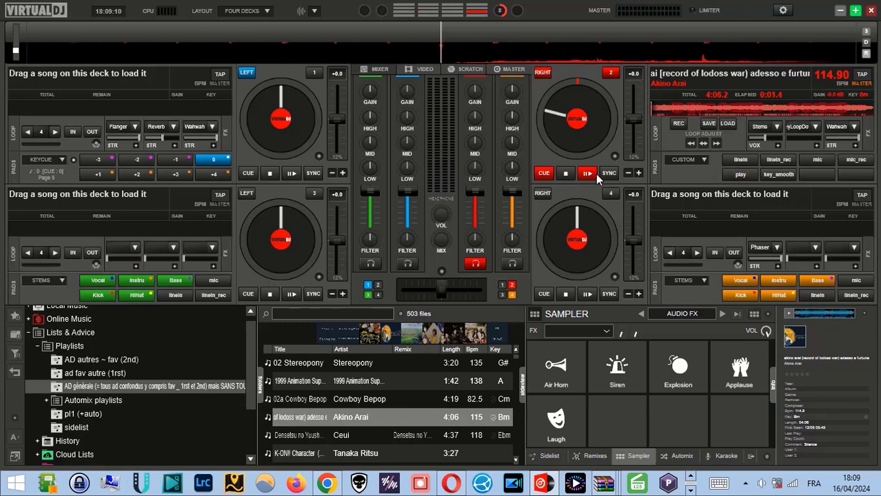
pyautogui.click(592, 174)
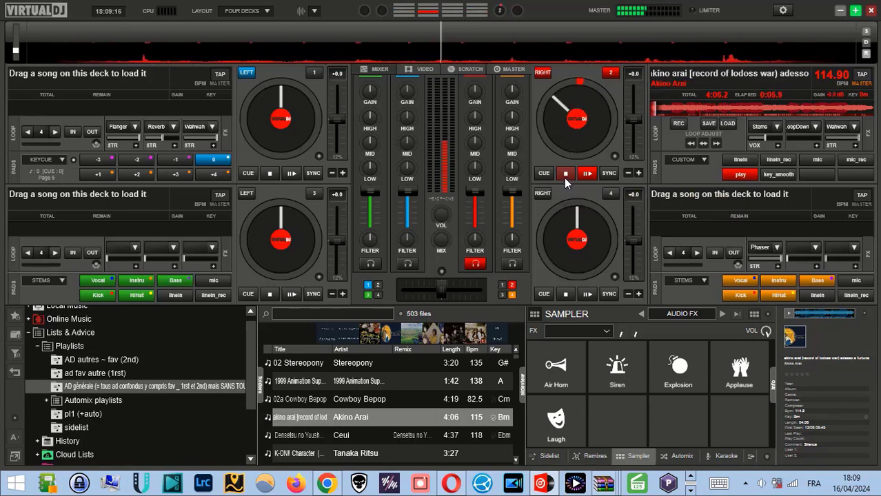
pyautogui.click(565, 180)
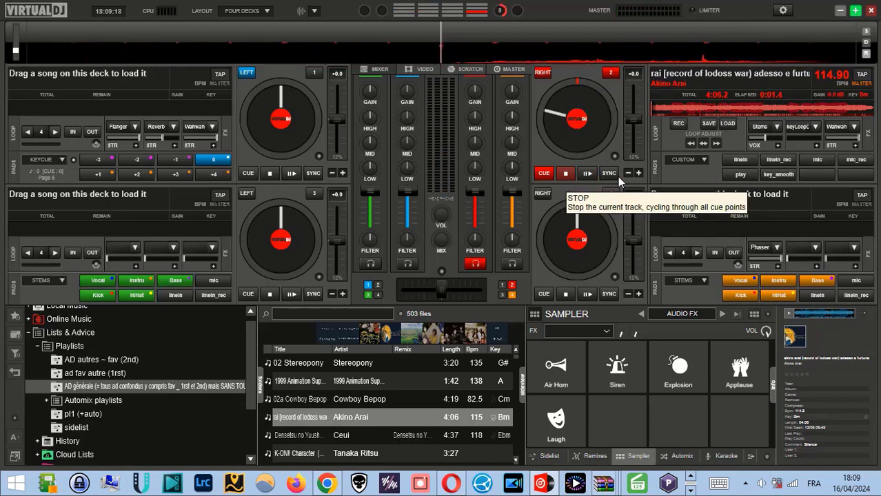
pyautogui.click(587, 175)
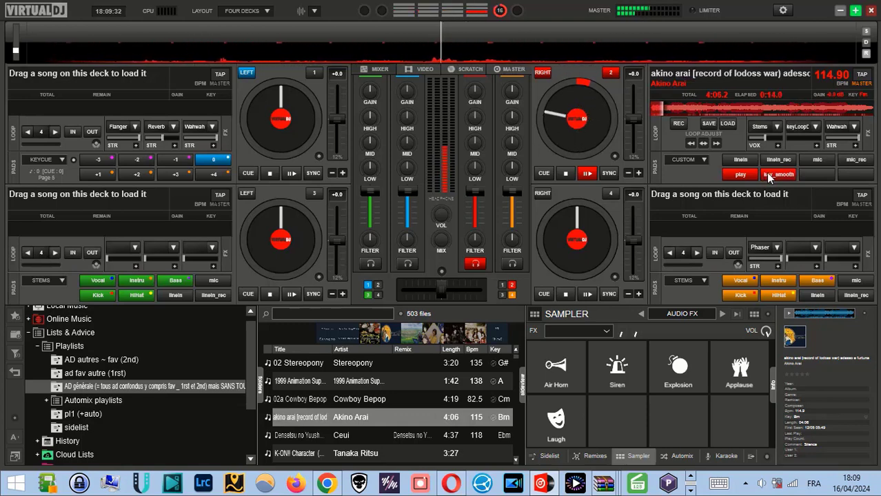
pyautogui.click(565, 175)
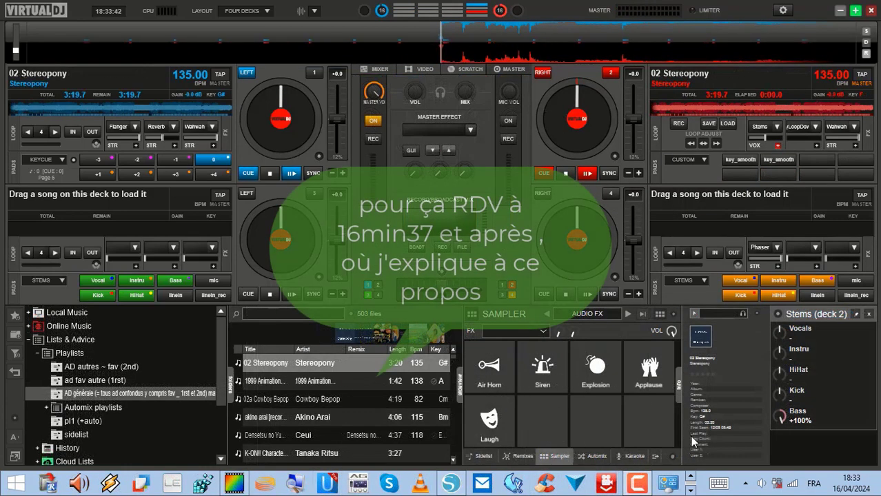
# Load 2_GROW DAT instrumental from File Explorer's "grow" search results onto VirtualDJ's deck 2, and briefly play its opening
pyautogui.click(690, 490)
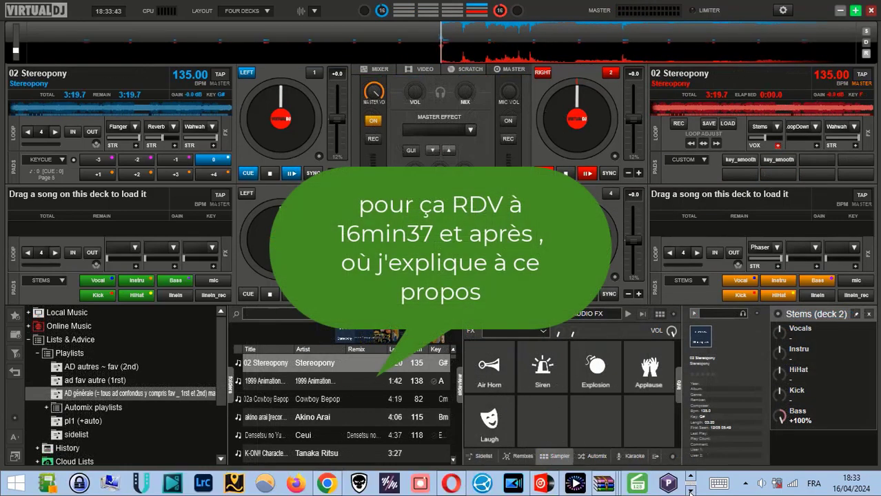
pyautogui.click(690, 489)
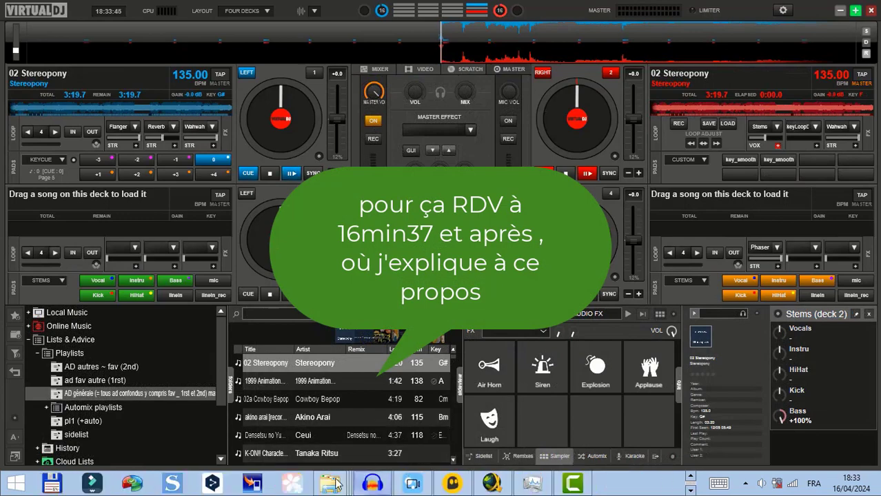
pyautogui.moveTo(330, 485)
pyautogui.moveTo(344, 431)
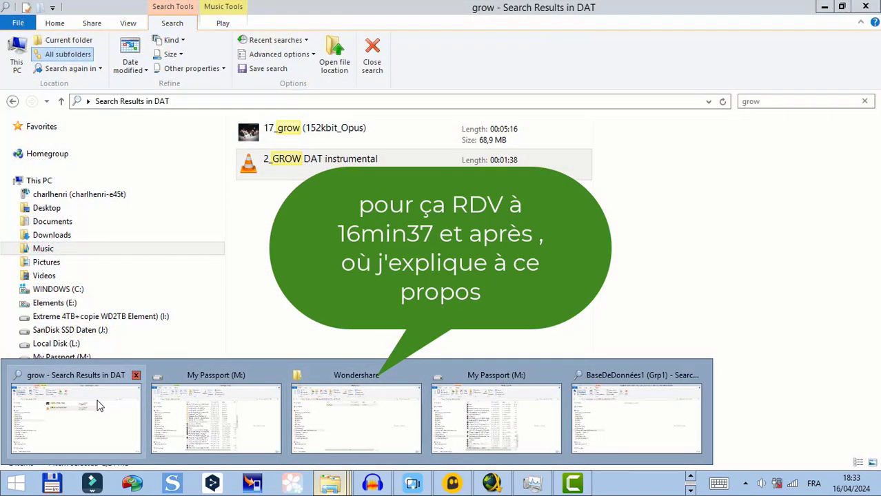
pyautogui.click(76, 418)
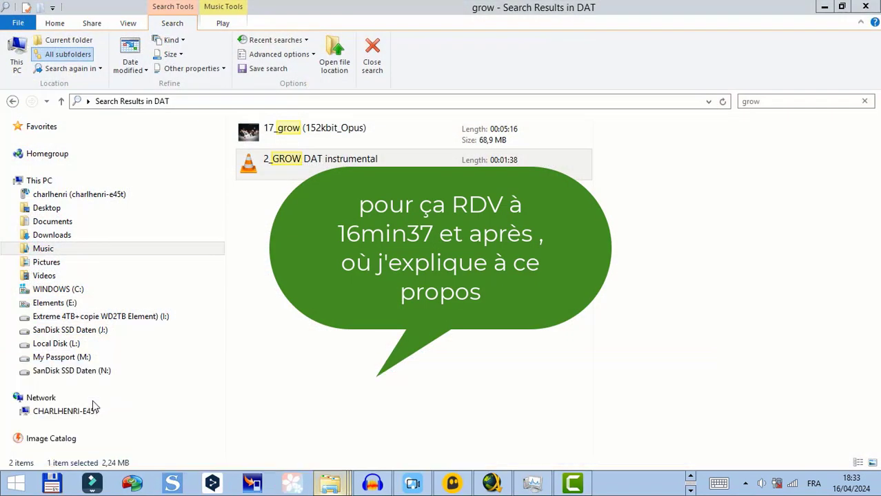
pyautogui.click(690, 491)
pyautogui.click(689, 478)
pyautogui.click(690, 478)
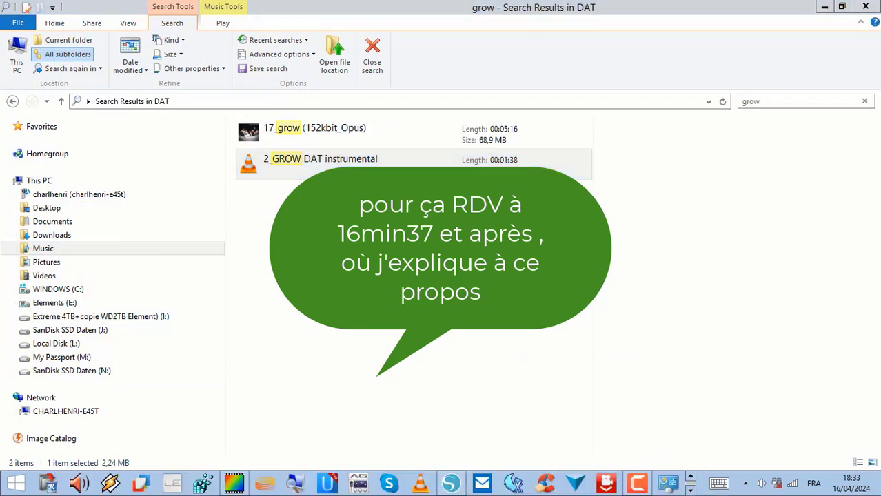
pyautogui.click(690, 490)
pyautogui.moveTo(392, 171); pyautogui.dragTo(581, 111)
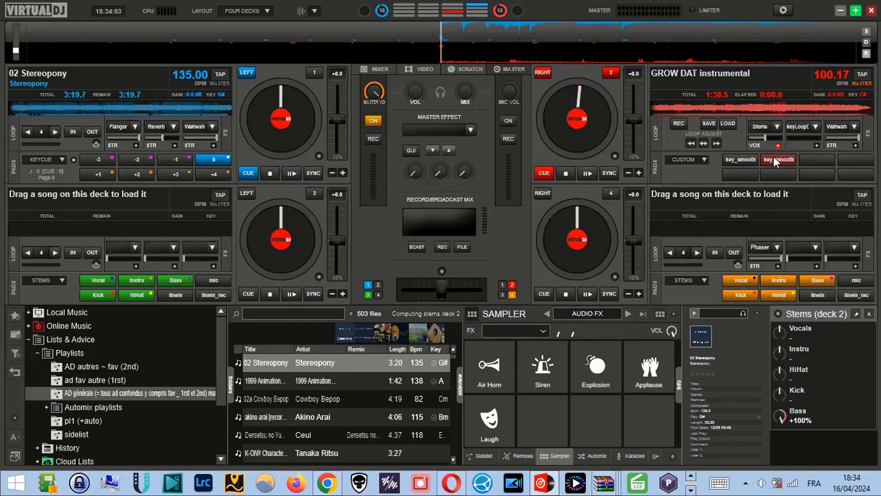
pyautogui.click(585, 174)
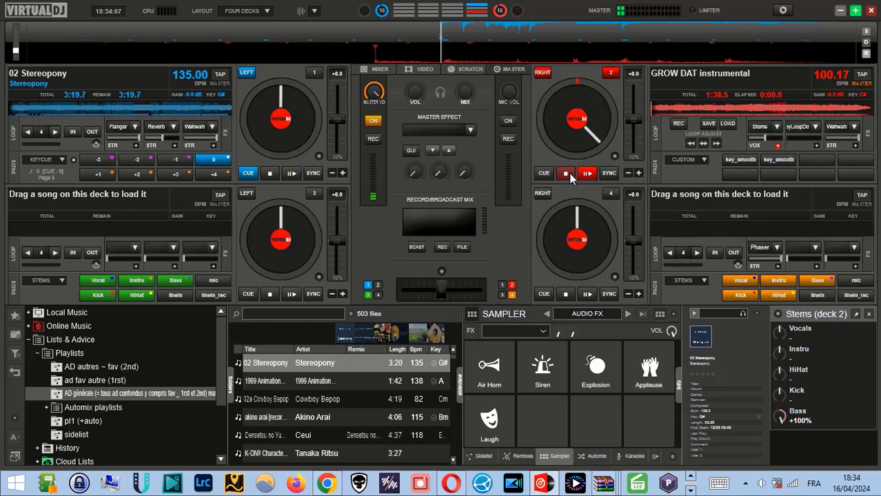
pyautogui.click(565, 173)
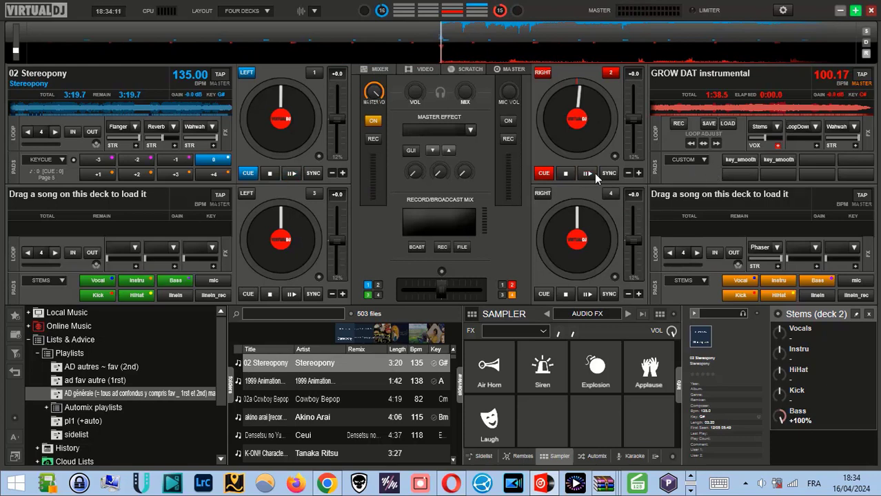
# Switch to Audacity, bring back the 2_GROW DAT instrumental track with Redo, briefly play its opening, and pause it
pyautogui.click(689, 490)
pyautogui.click(373, 483)
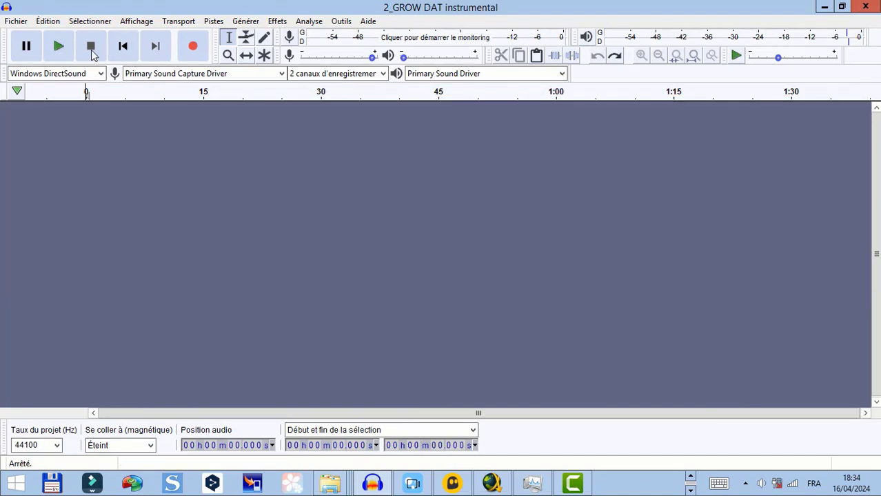
pyautogui.click(614, 55)
pyautogui.click(59, 47)
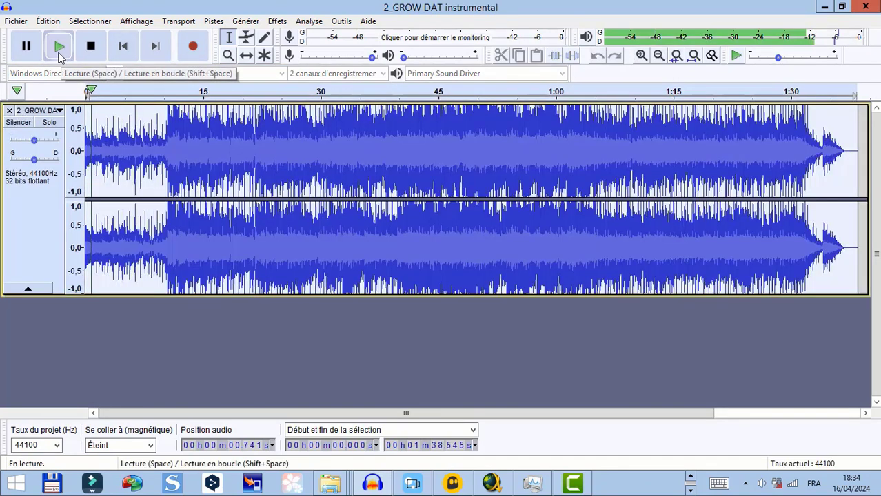
pyautogui.press('p')
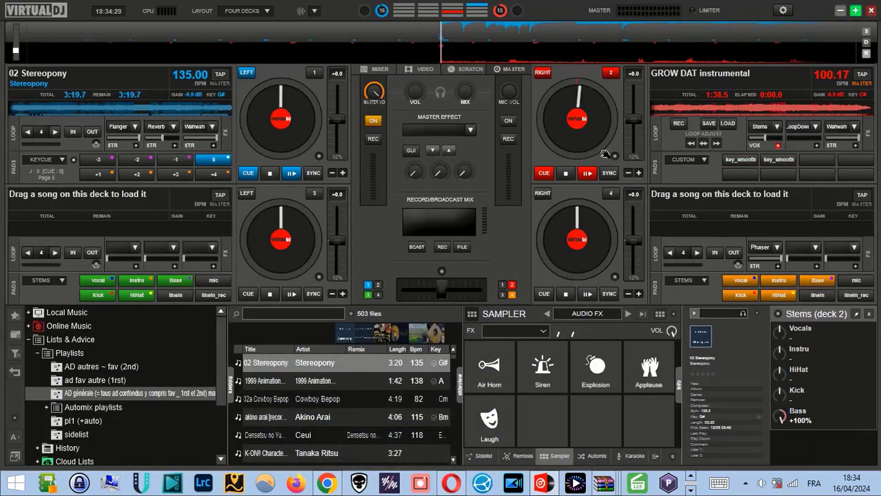
# Play GROW DAT instrumental's opening on deck 2 without and with the second key_smooth pad, briefly checking Pad 1's script in the pads editor
pyautogui.click(586, 173)
pyautogui.click(565, 173)
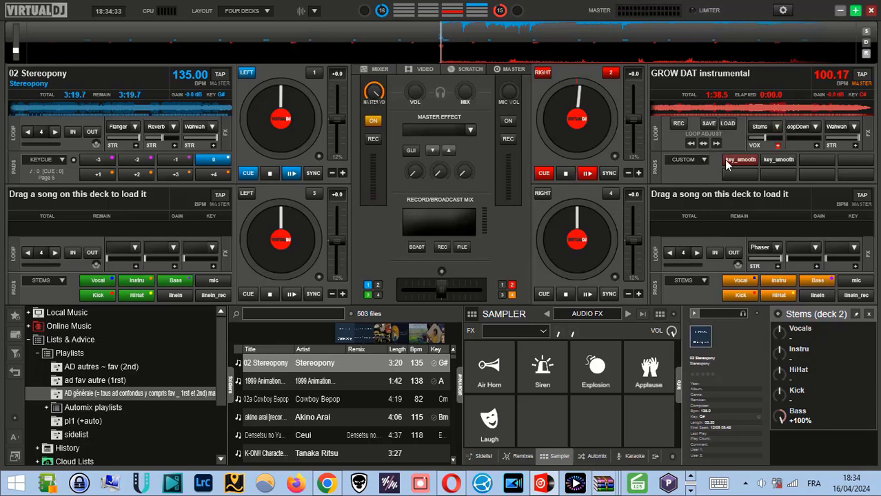
pyautogui.click(699, 162)
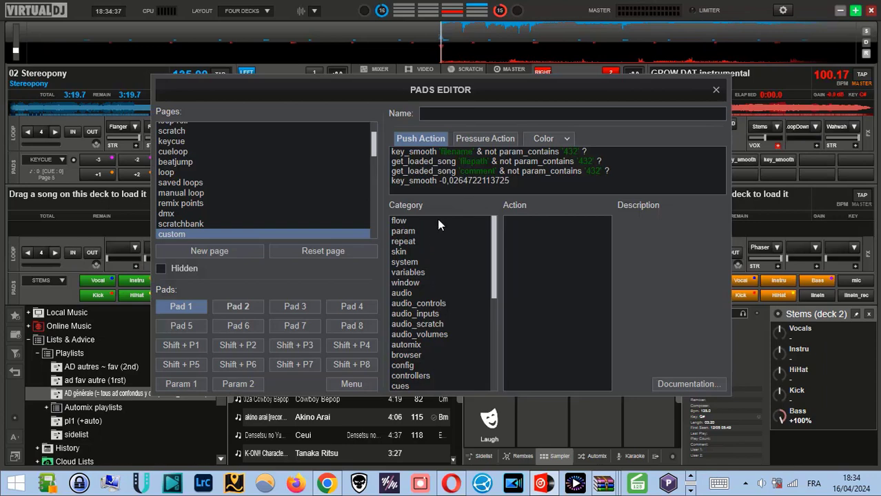
pyautogui.click(715, 89)
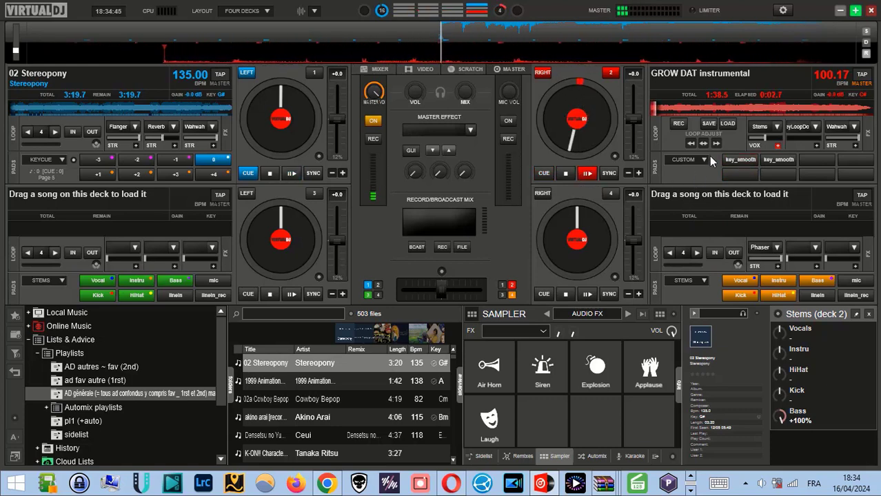
pyautogui.click(770, 161)
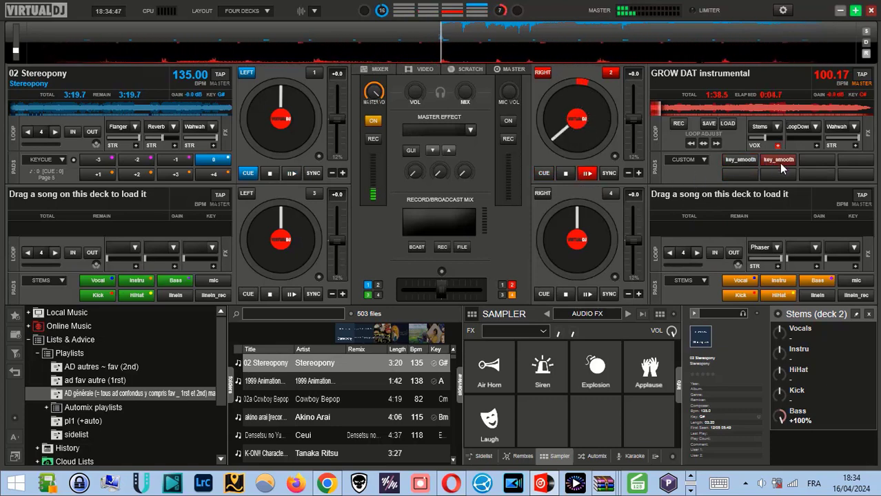
pyautogui.click(564, 173)
# Play the 2_GROW DAT instrumental's opening in Audacity, and compare it with the same opening on VirtualDJ's deck 2
pyautogui.click(691, 489)
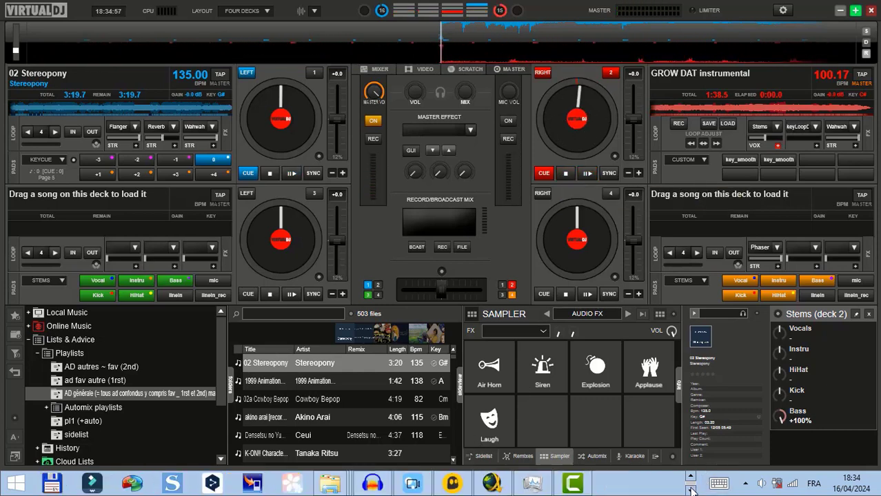
pyautogui.click(372, 482)
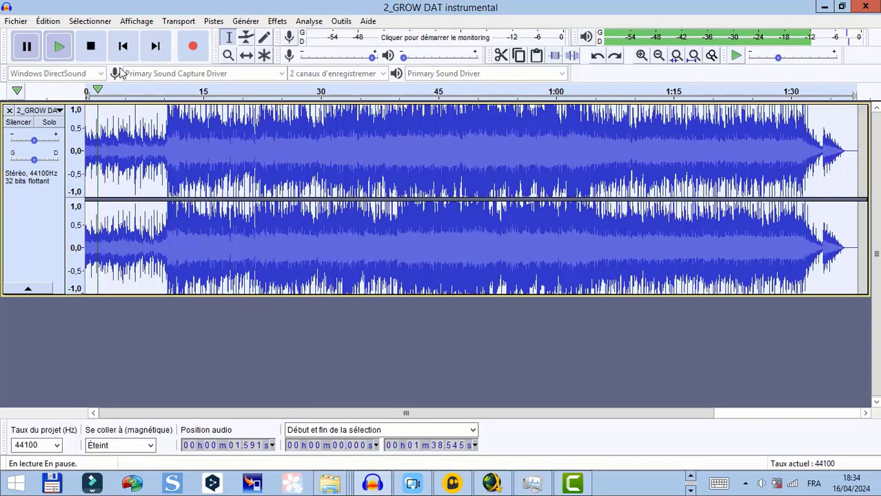
pyautogui.click(616, 58)
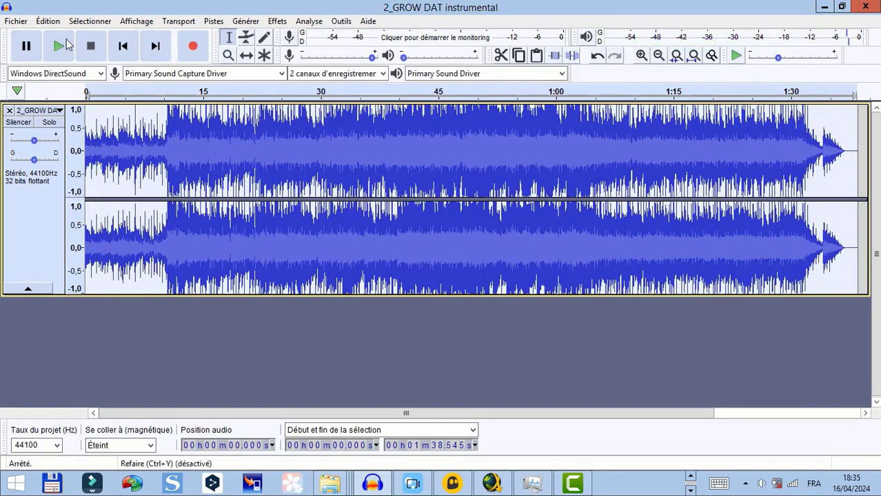
pyautogui.click(59, 47)
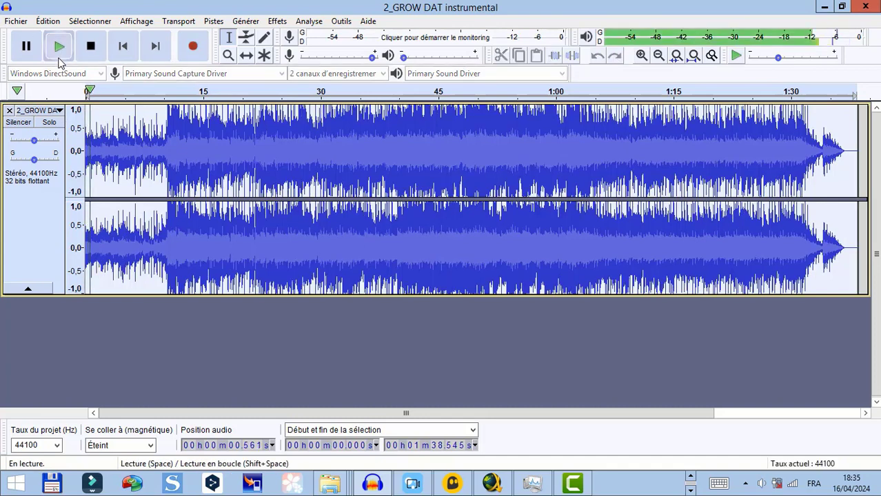
pyautogui.click(22, 58)
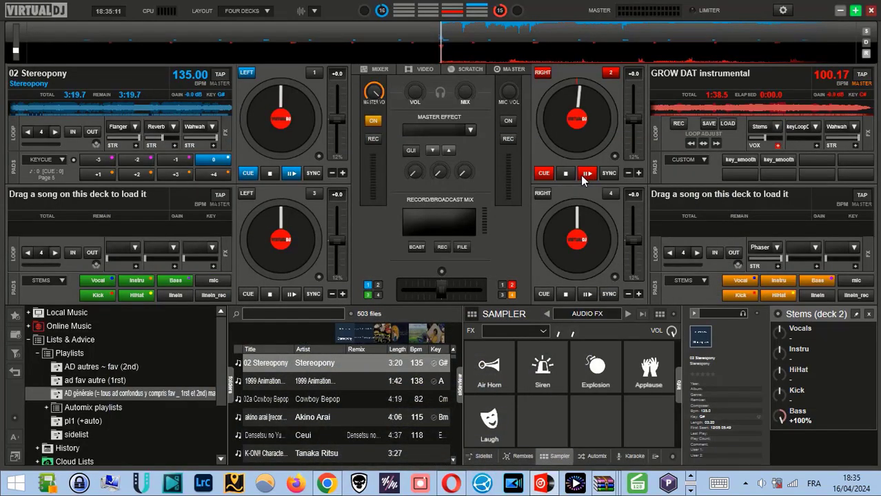
pyautogui.click(587, 173)
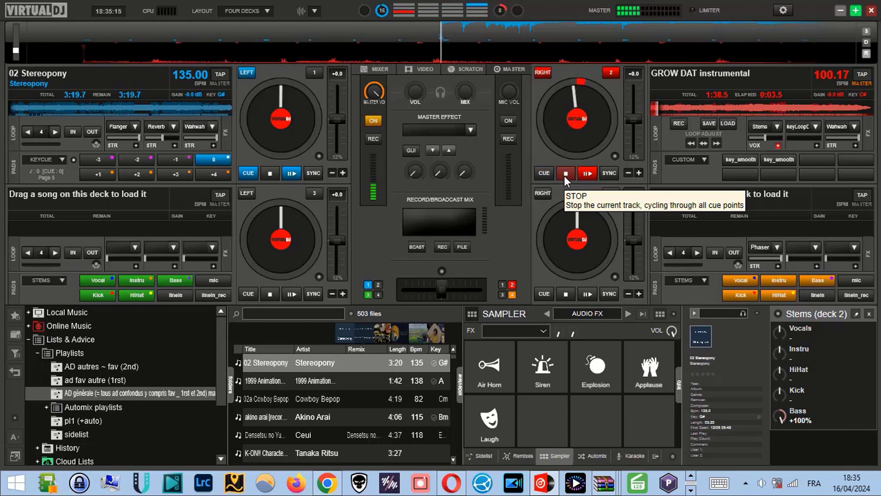
pyautogui.click(564, 177)
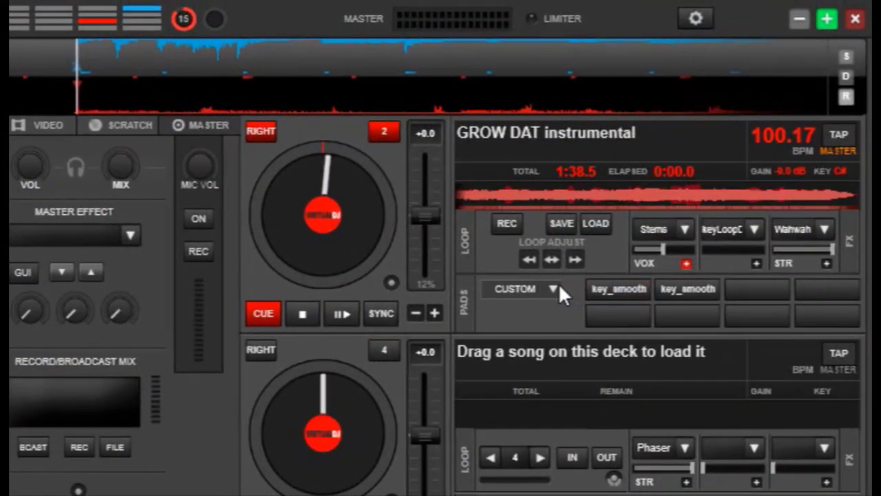
# Compare the push action scripts of Pad 1 and Pad 2 on the custom page, check Pad 2's name, and close the pads editor
pyautogui.click(558, 284)
pyautogui.click(672, 27)
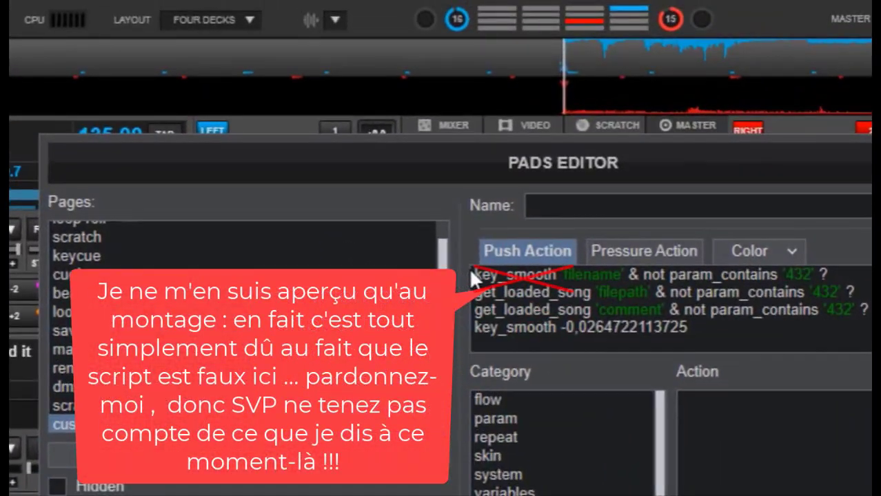
pyautogui.moveTo(476, 273); pyautogui.dragTo(696, 331)
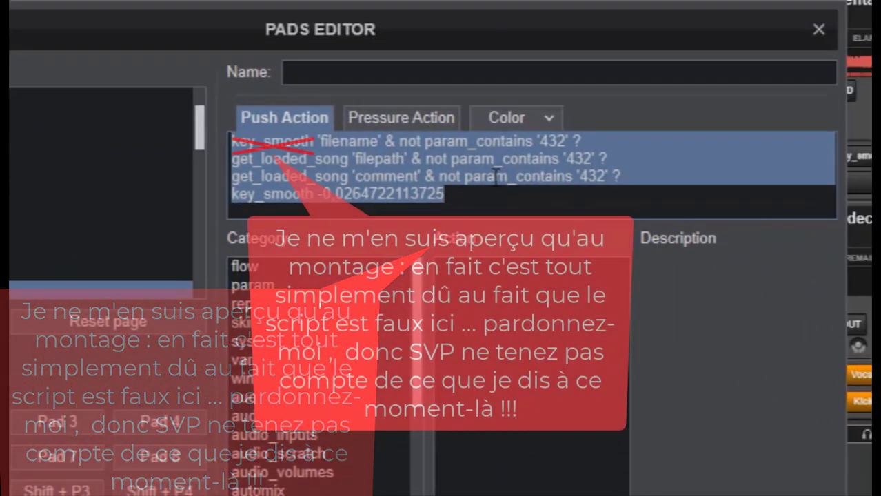
pyautogui.click(724, 334)
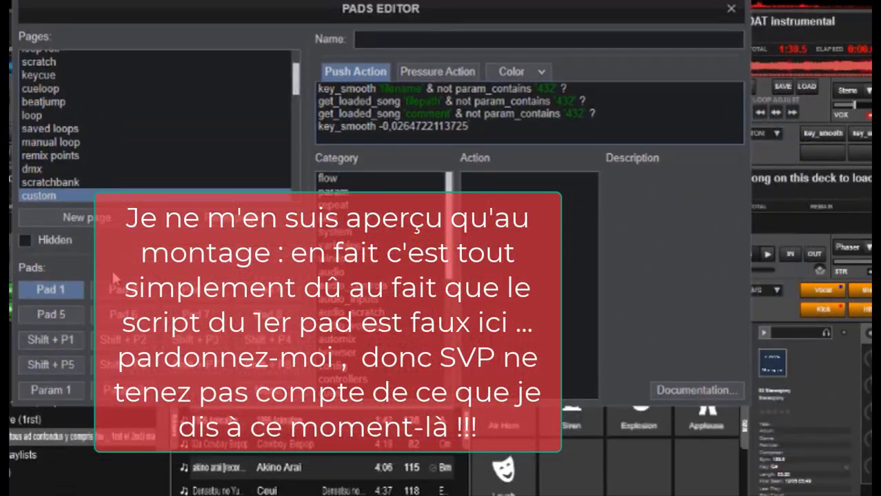
pyautogui.click(119, 295)
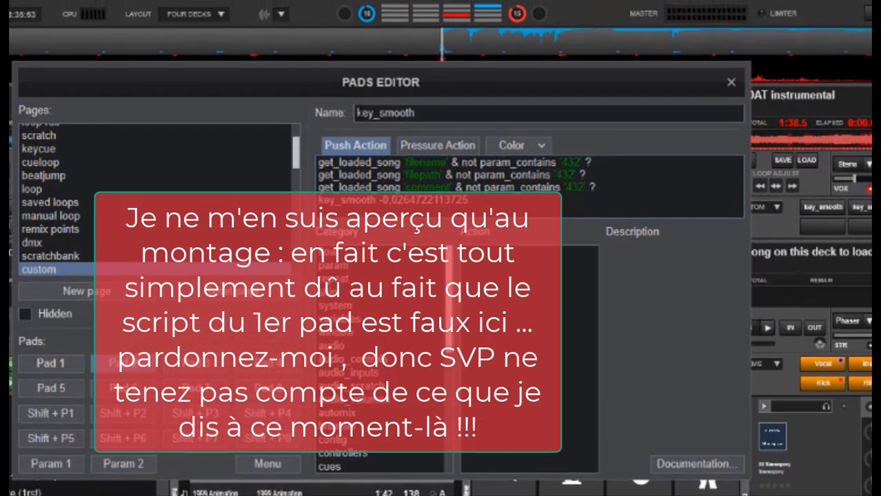
pyautogui.moveTo(357, 40); pyautogui.dragTo(419, 53)
pyautogui.moveTo(426, 129); pyautogui.dragTo(458, 132)
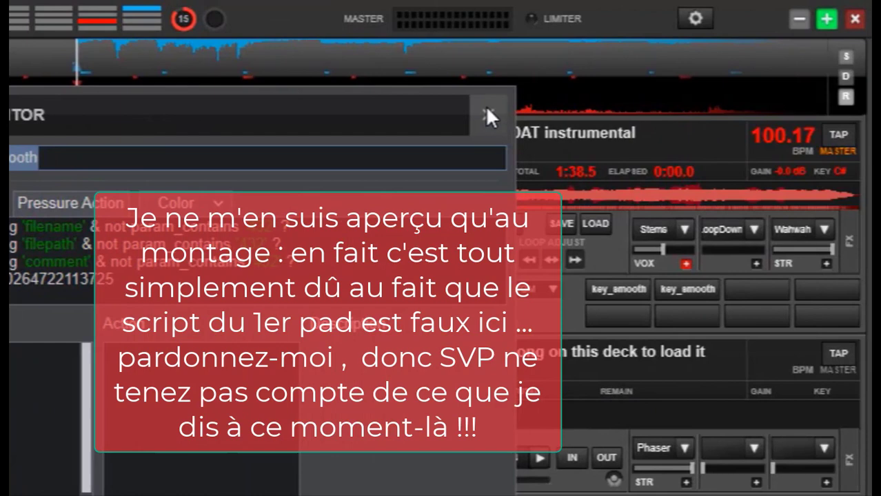
pyautogui.click(488, 112)
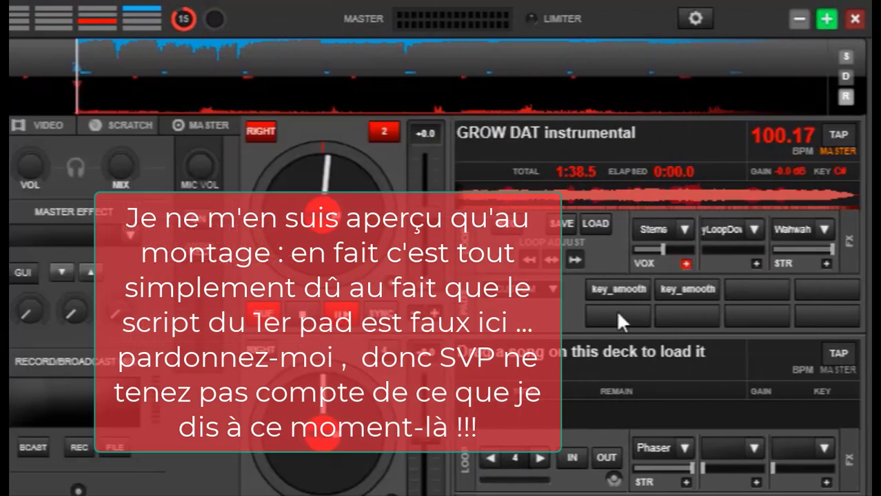
# Play GROW DAT instrumental on deck 2, trigger the first key_smooth pad once and the second repeatedly to hear their effect, and stop the track
pyautogui.click(342, 314)
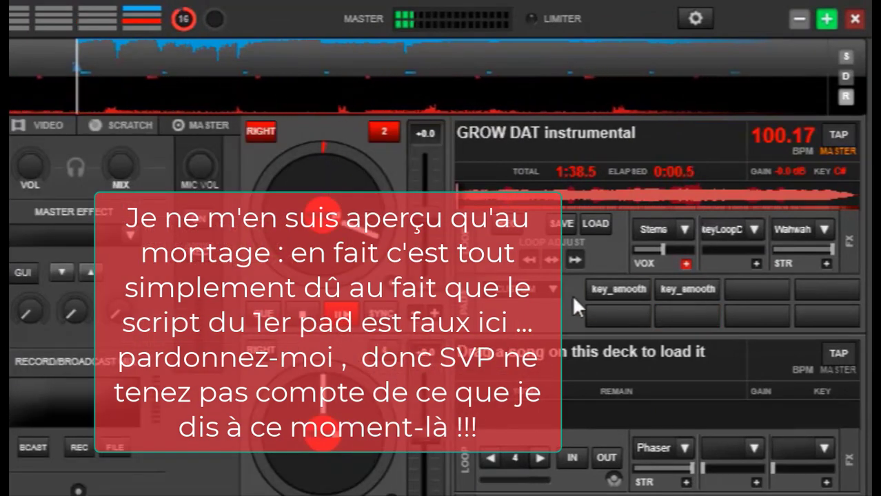
pyautogui.click(594, 285)
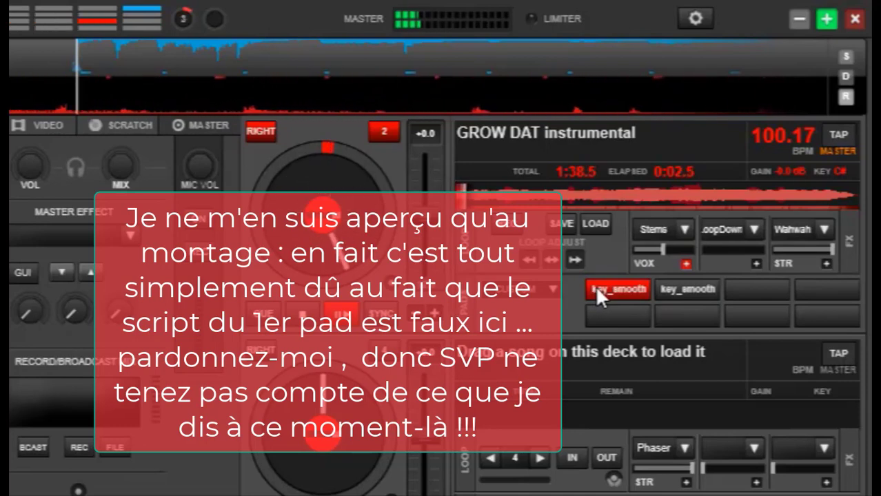
pyautogui.click(699, 291)
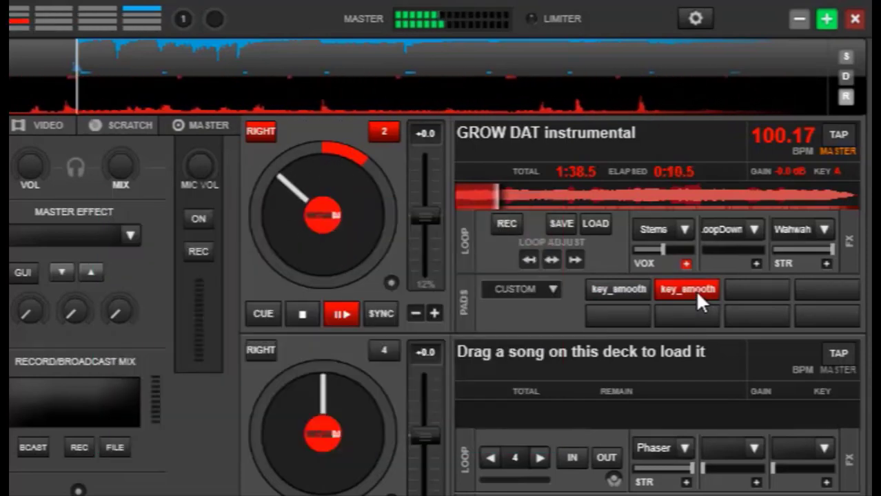
pyautogui.click(693, 293)
pyautogui.click(681, 290)
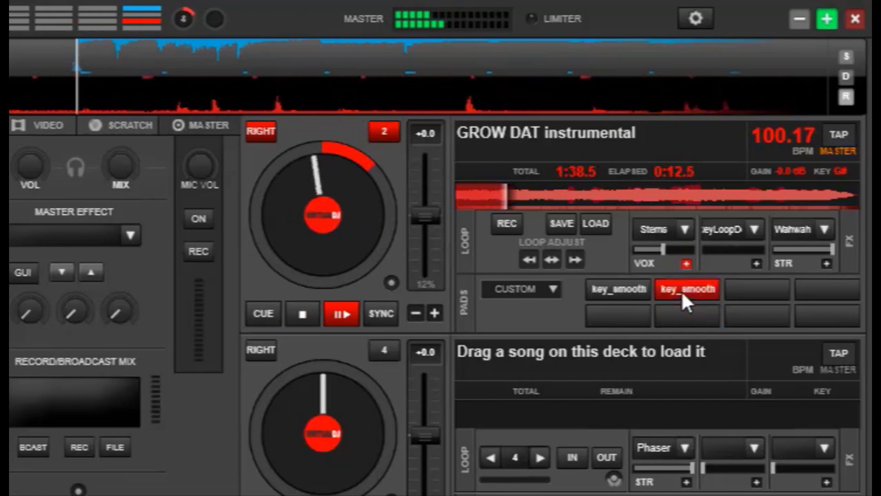
pyautogui.click(681, 292)
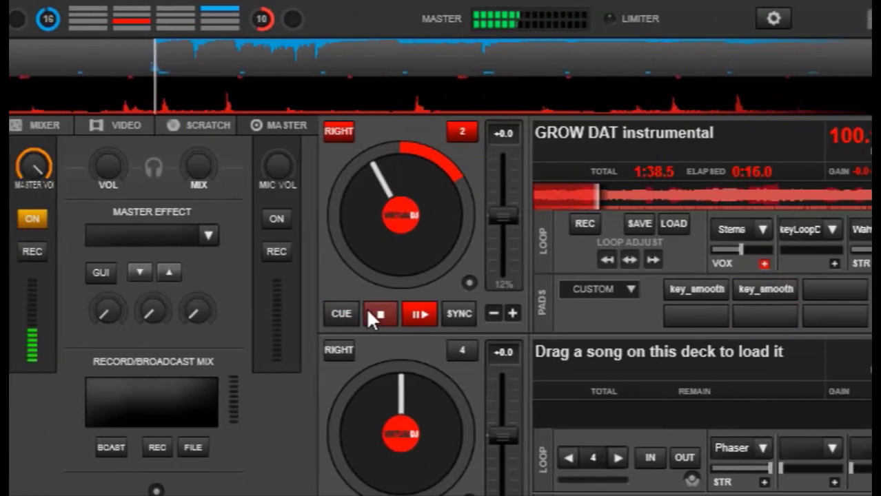
pyautogui.click(296, 312)
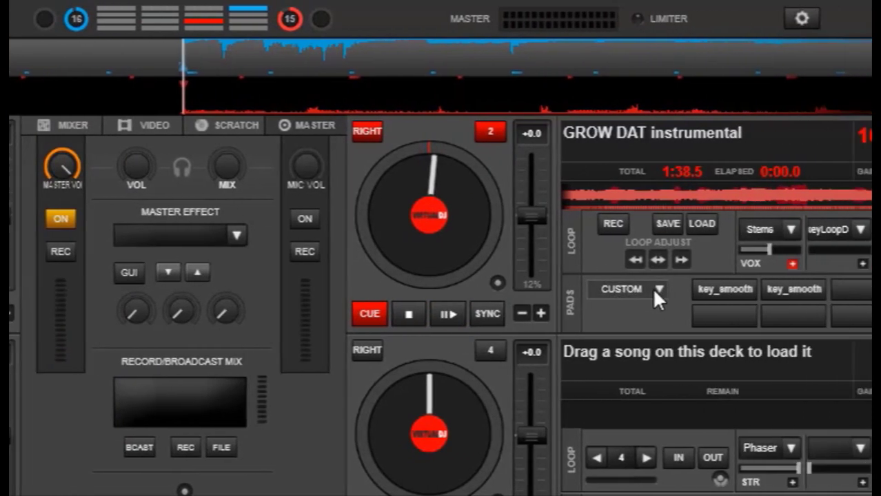
pyautogui.click(795, 290)
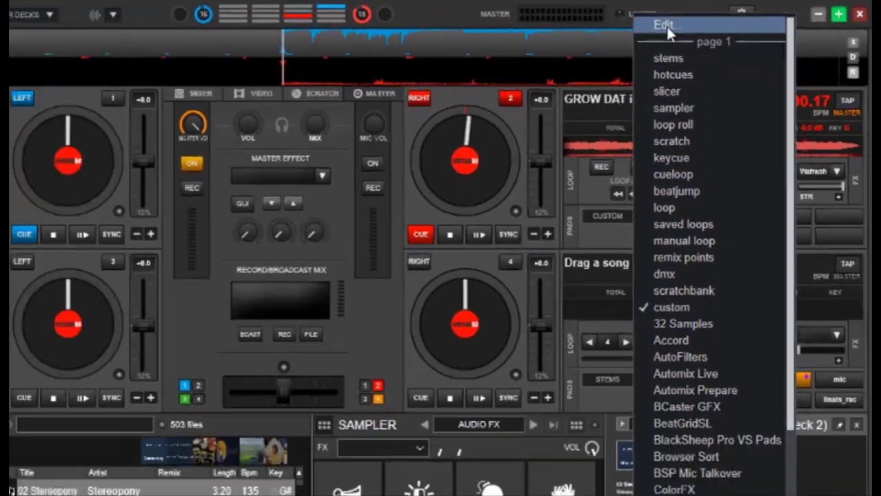
pyautogui.click(665, 26)
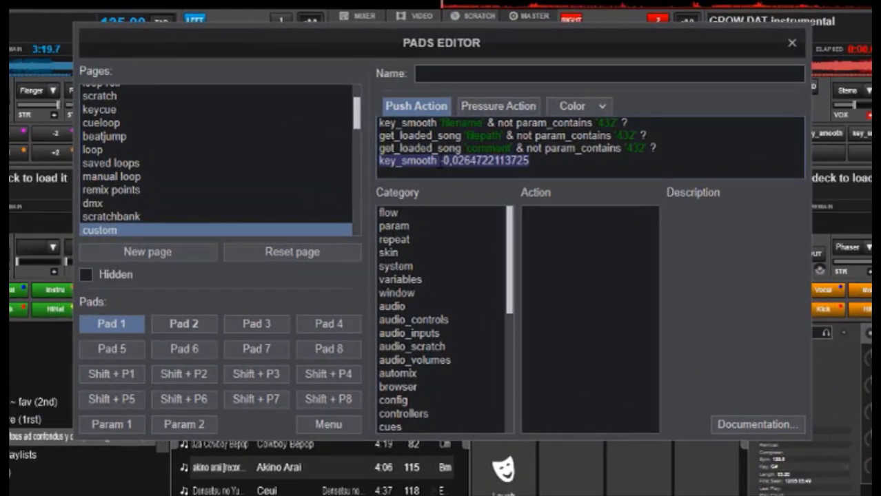
pyautogui.moveTo(439, 160); pyautogui.dragTo(459, 159)
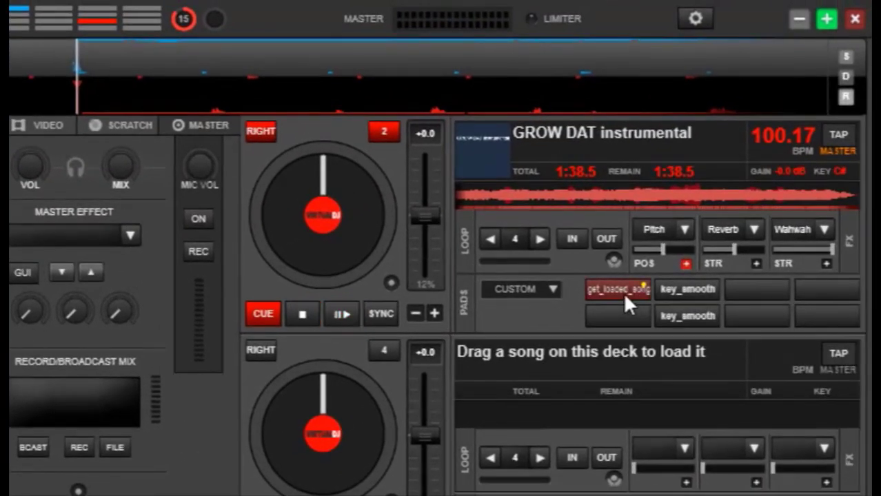
# Bring up the custom page in the pads editor and highlight get_loaded_song 'filename' in Pad 1's push action script
pyautogui.click(548, 289)
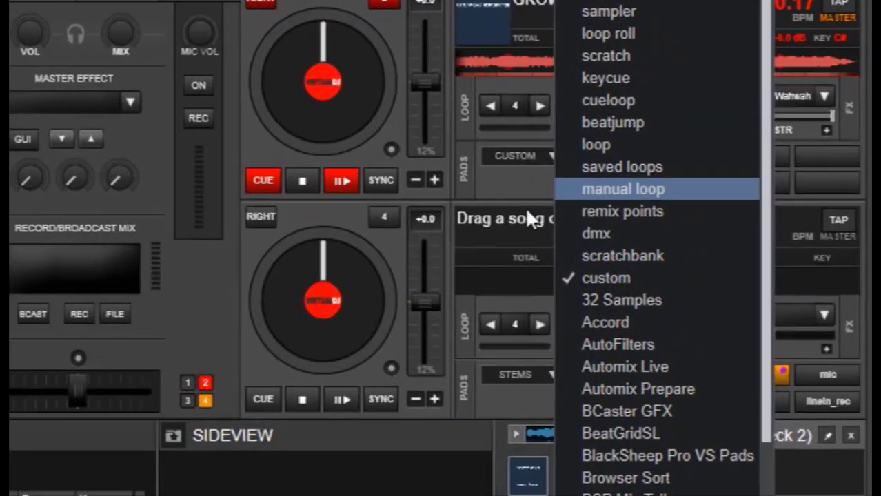
pyautogui.click(555, 184)
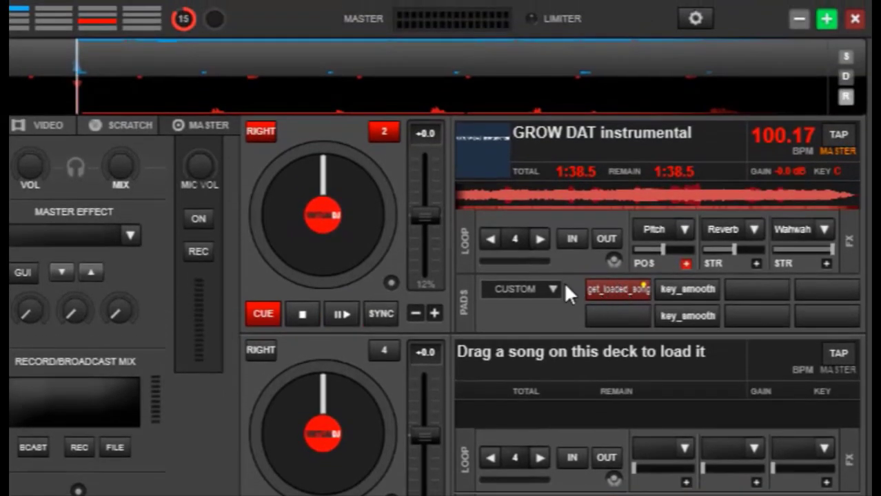
pyautogui.click(551, 154)
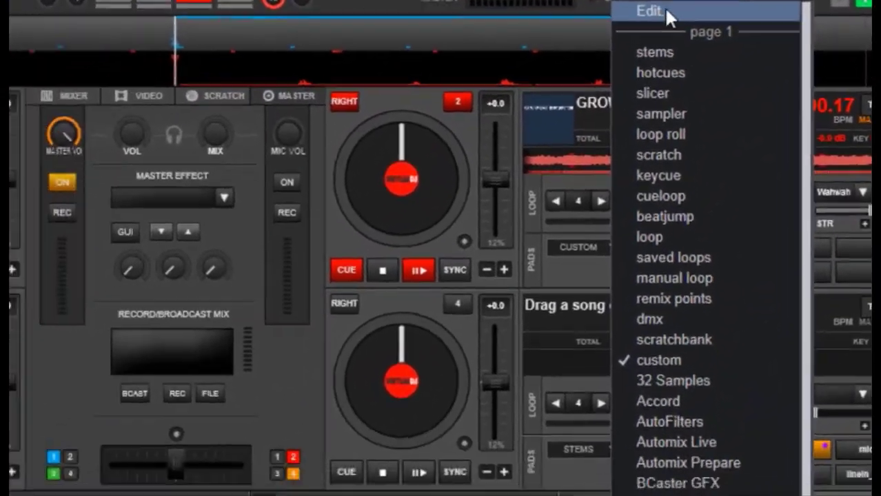
pyautogui.click(686, 22)
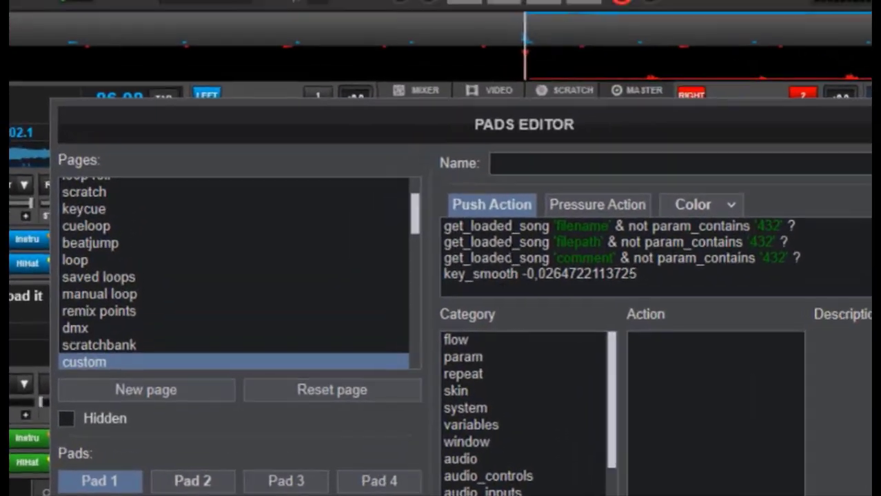
pyautogui.moveTo(518, 122); pyautogui.dragTo(387, 123)
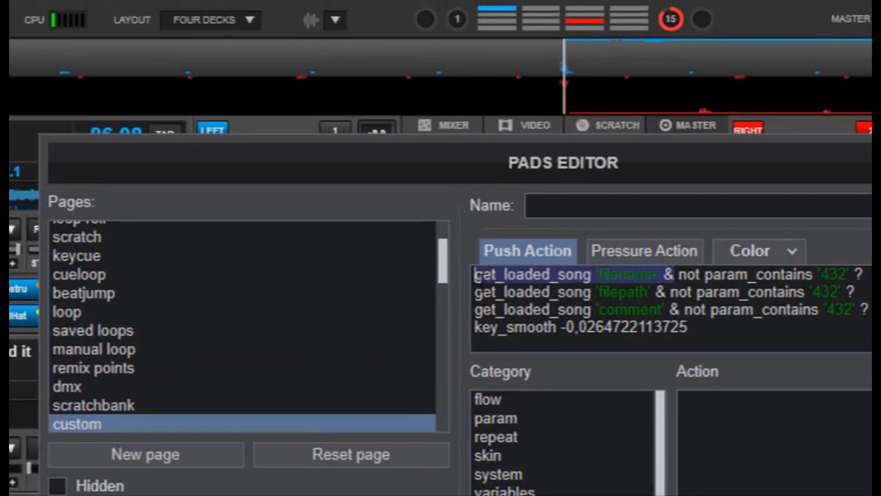
pyautogui.doubleClick(524, 274)
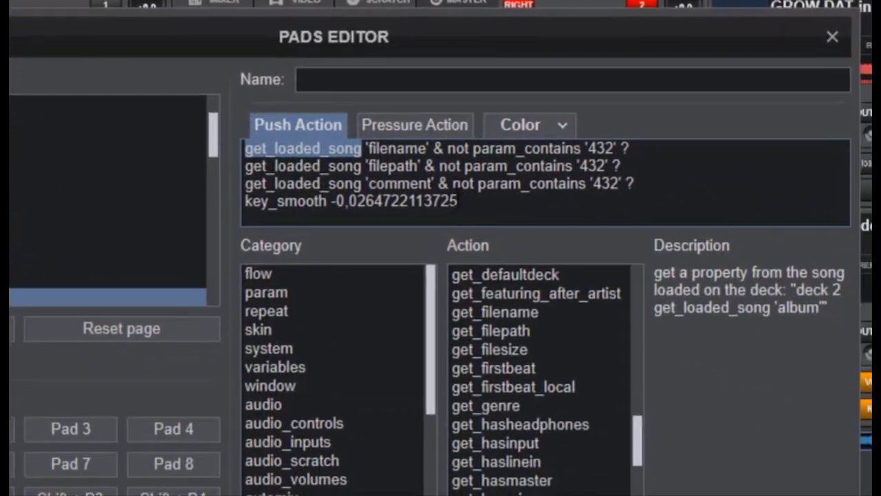
pyautogui.click(450, 201)
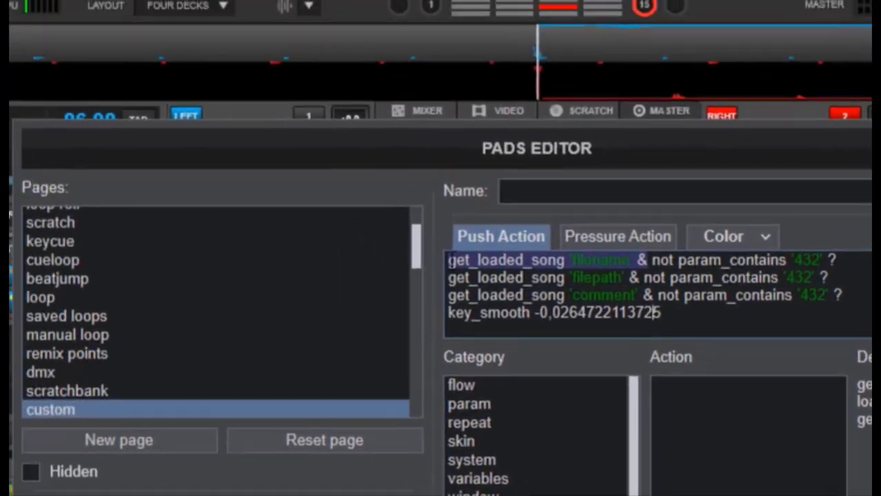
pyautogui.doubleClick(451, 260)
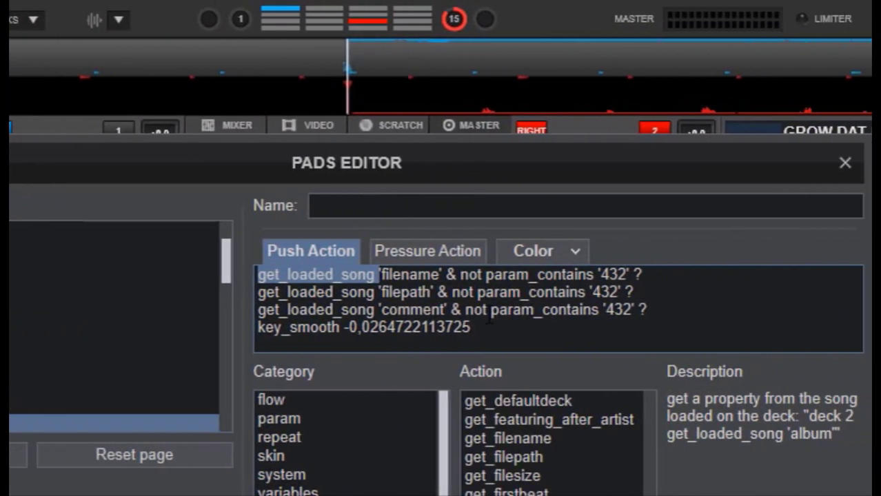
pyautogui.click(376, 293)
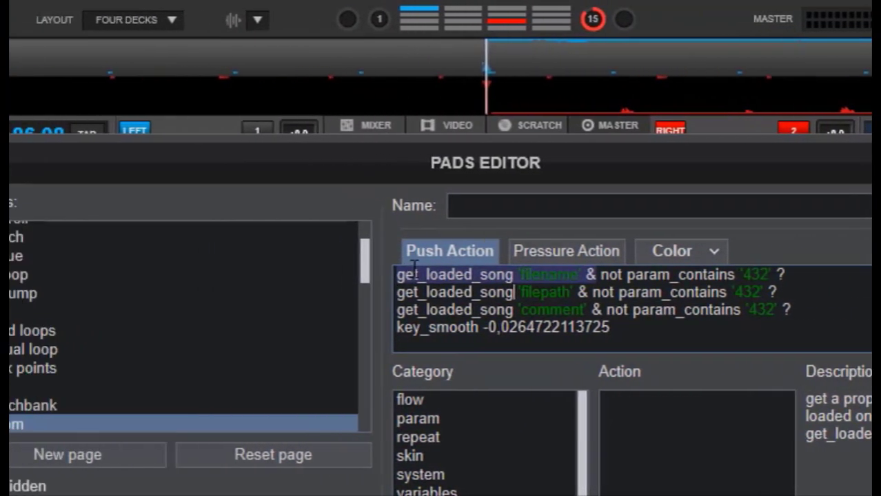
# Highlight Pad 1's whole push action script and its individual lines to review the get_loaded_song conditions and the key_smooth value
pyautogui.moveTo(476, 274); pyautogui.dragTo(737, 327)
pyautogui.click(724, 330)
pyautogui.moveTo(481, 197); pyautogui.dragTo(441, 177)
pyautogui.moveTo(422, 159); pyautogui.dragTo(233, 159)
pyautogui.moveTo(476, 195); pyautogui.dragTo(238, 141)
pyautogui.click(265, 144)
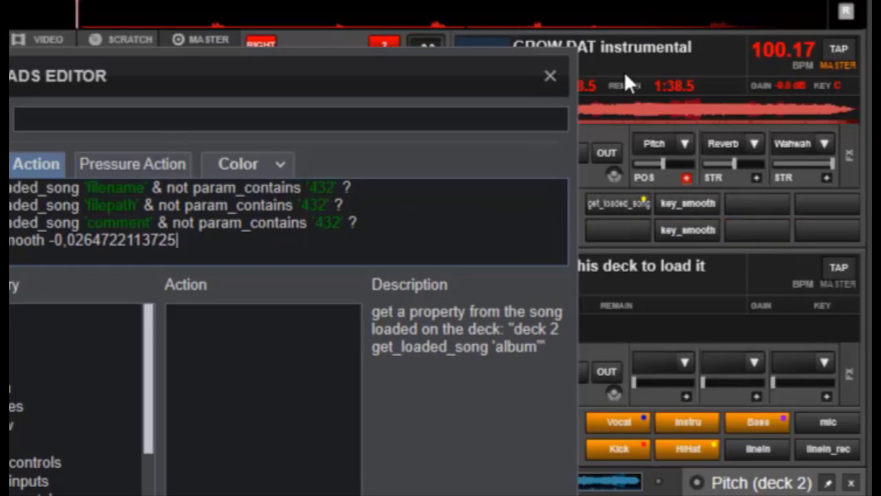
pyautogui.moveTo(111, 79); pyautogui.dragTo(125, 61)
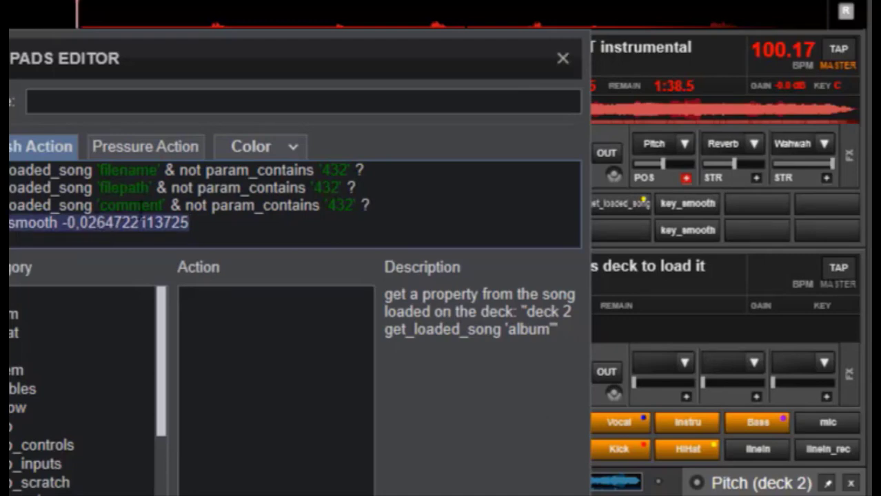
pyautogui.moveTo(510, 78); pyautogui.dragTo(436, 73)
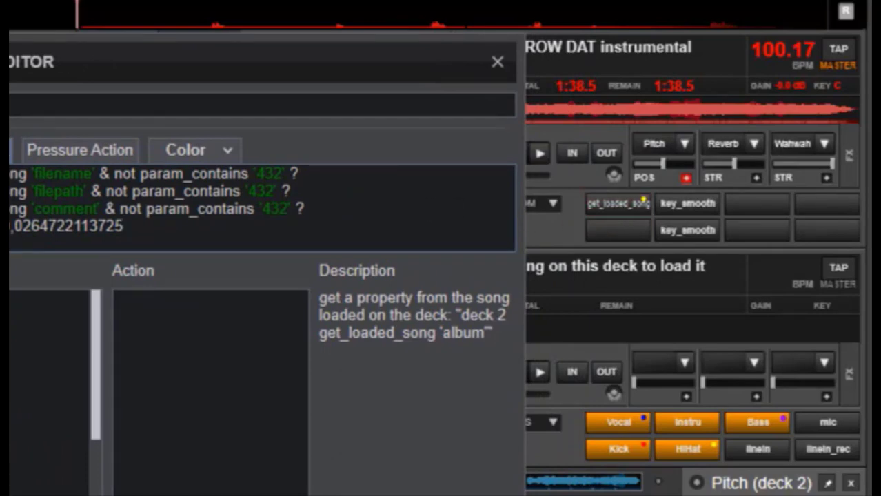
pyautogui.scroll(-5, 9, 299)
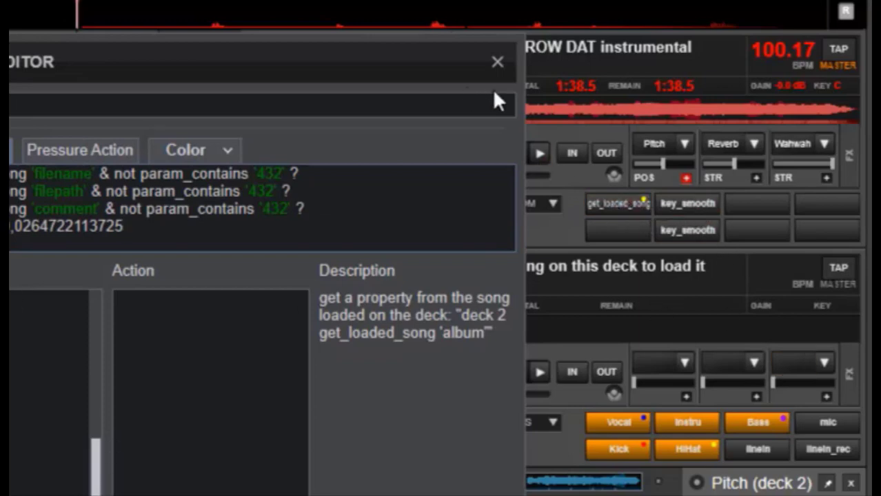
pyautogui.click(495, 62)
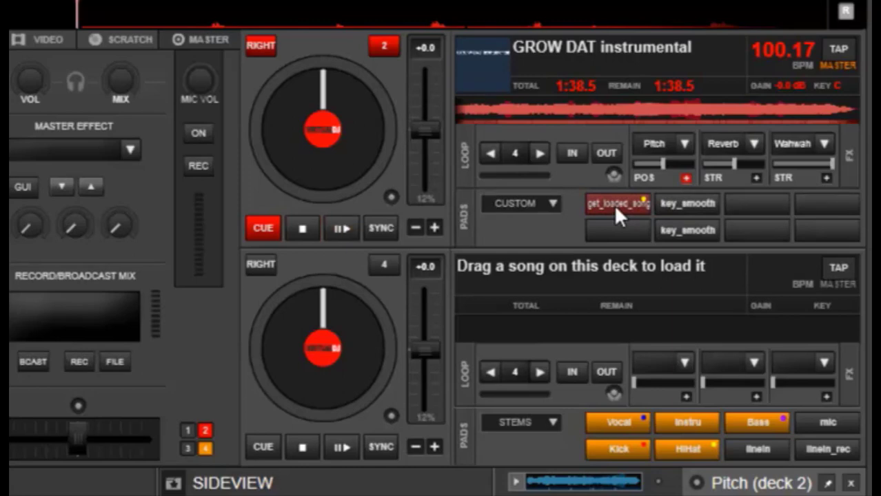
# Reopen the custom page's pads editor, compare the key_smooth value with the get_loaded_song 'filename' condition in Pad 1's script, and close it
pyautogui.click(557, 204)
pyautogui.click(566, 327)
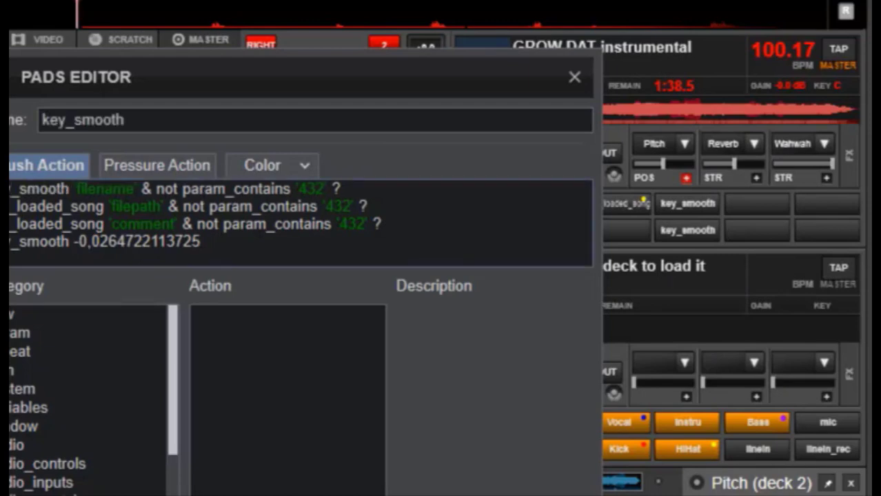
pyautogui.moveTo(200, 242); pyautogui.dragTo(9, 242)
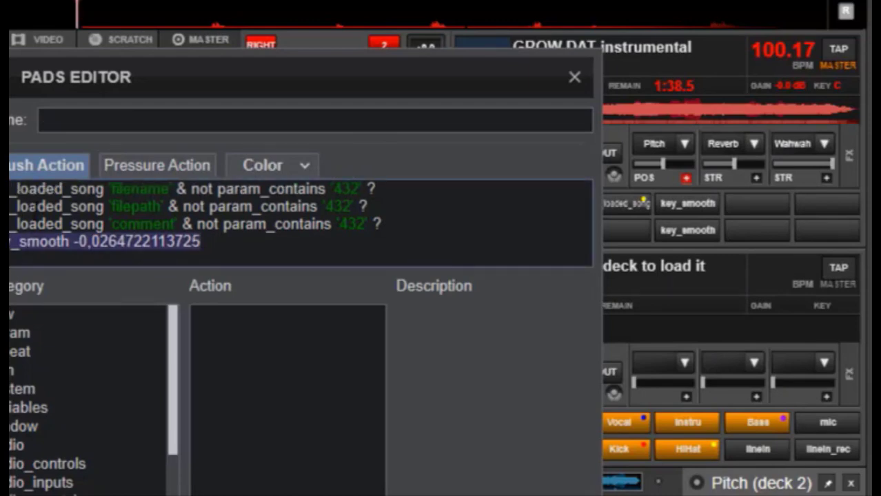
pyautogui.click(10, 189)
pyautogui.moveTo(10, 189); pyautogui.dragTo(112, 186)
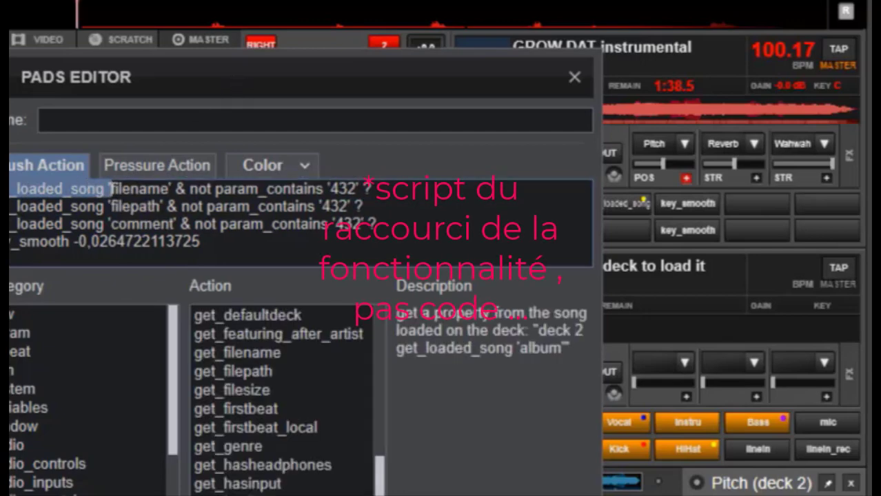
pyautogui.moveTo(413, 83); pyautogui.dragTo(303, 86)
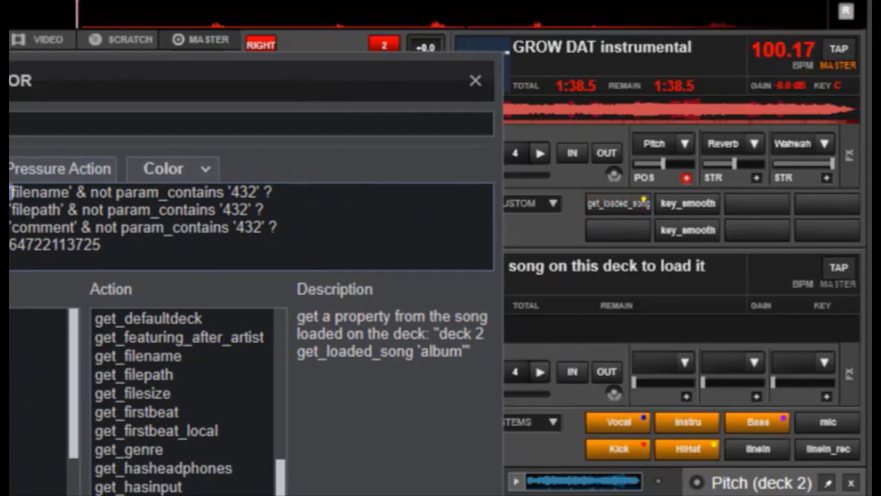
pyautogui.moveTo(11, 192); pyautogui.dragTo(88, 193)
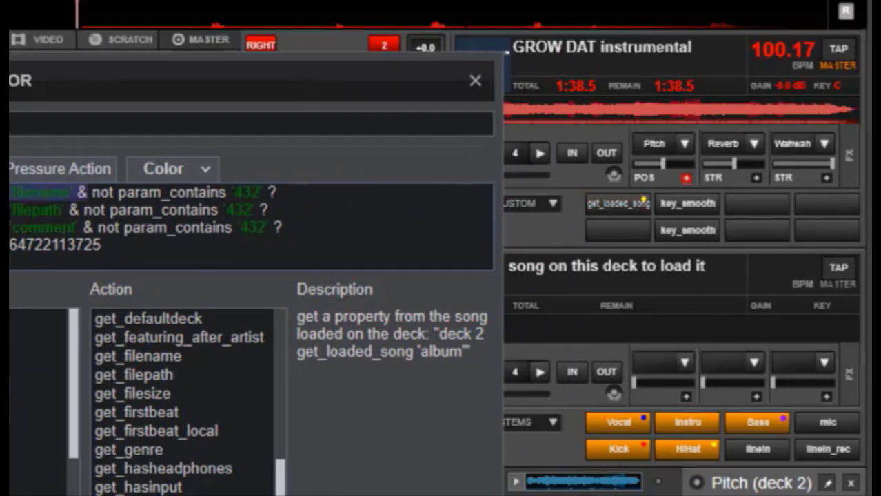
pyautogui.click(66, 210)
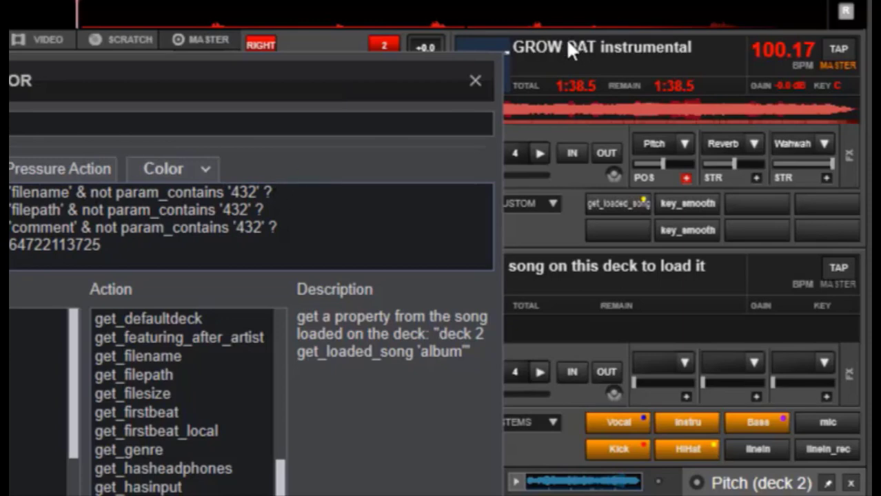
pyautogui.click(475, 81)
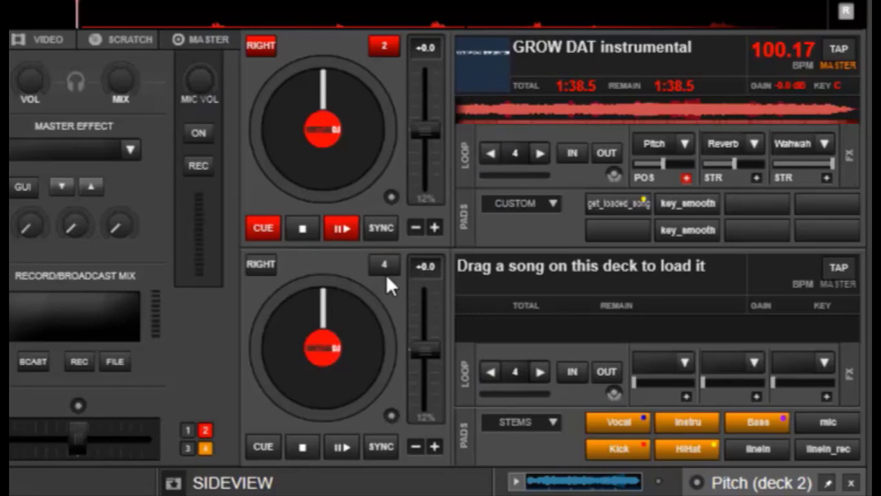
# Play GROW DAT instrumental on deck 2, switch on the Pitch effect and trigger the get_loaded_song pad to hear them combined, stopping after each run
pyautogui.click(336, 233)
pyautogui.click(624, 205)
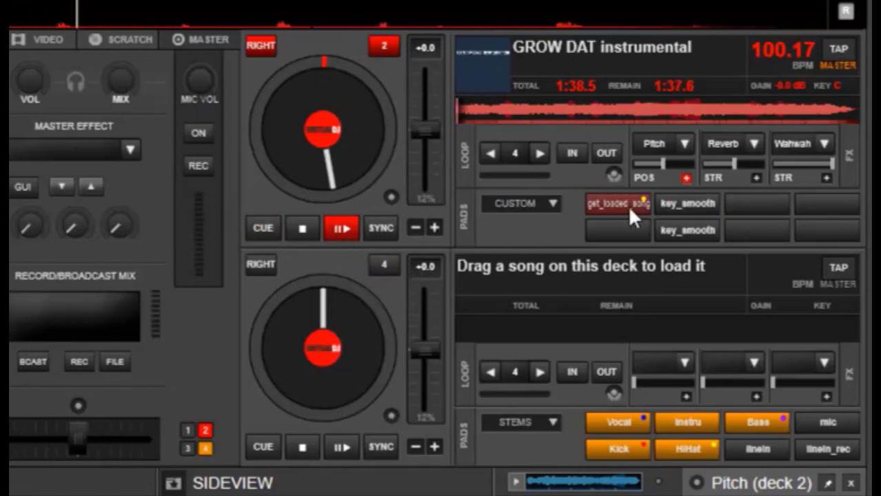
pyautogui.click(645, 138)
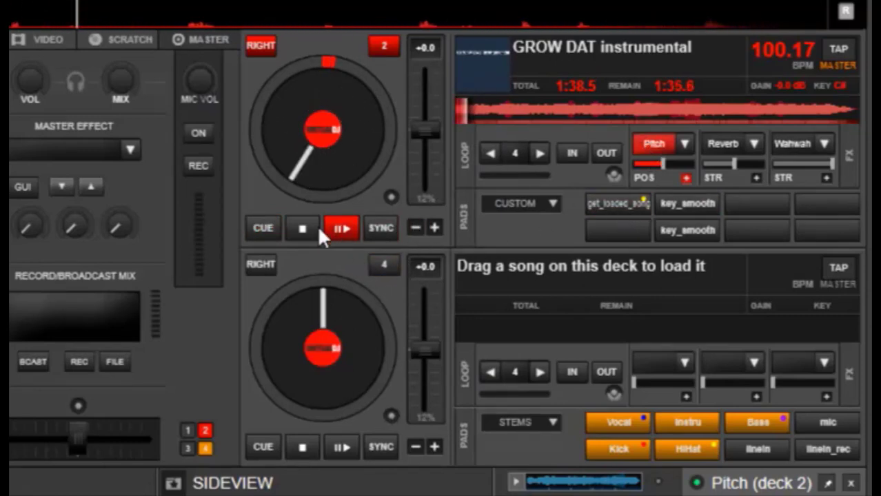
pyautogui.click(674, 226)
pyautogui.click(609, 202)
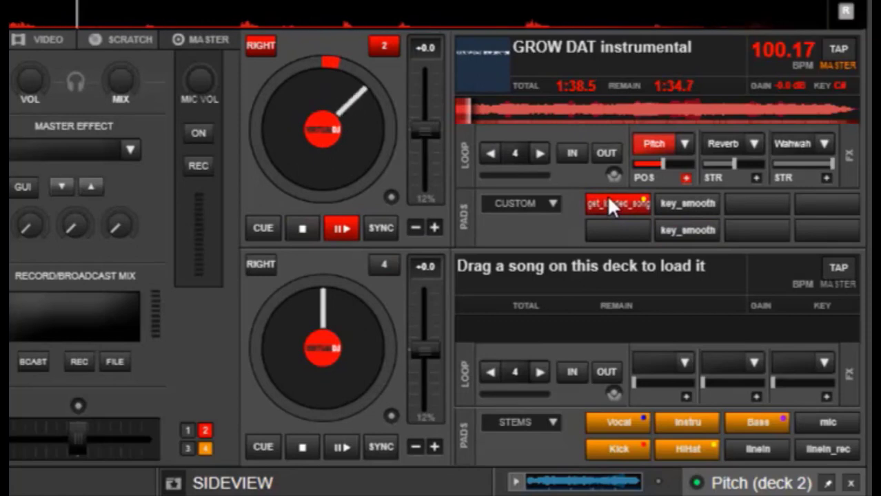
pyautogui.click(307, 228)
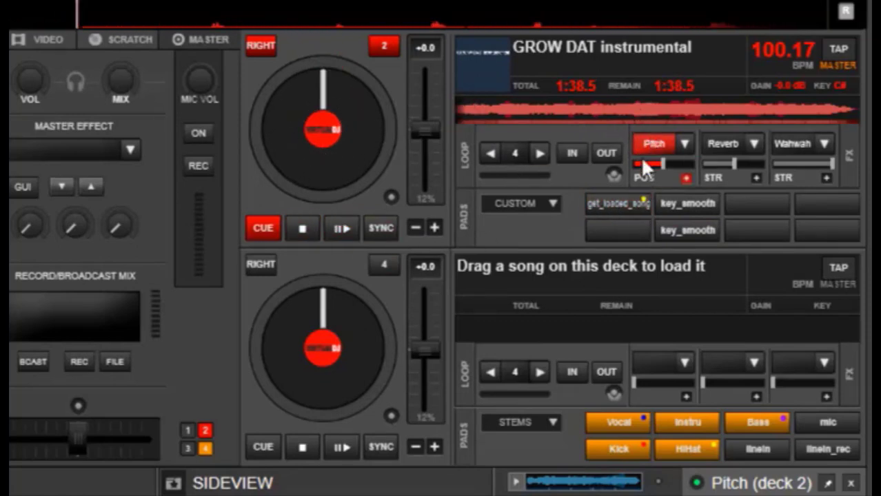
pyautogui.click(340, 230)
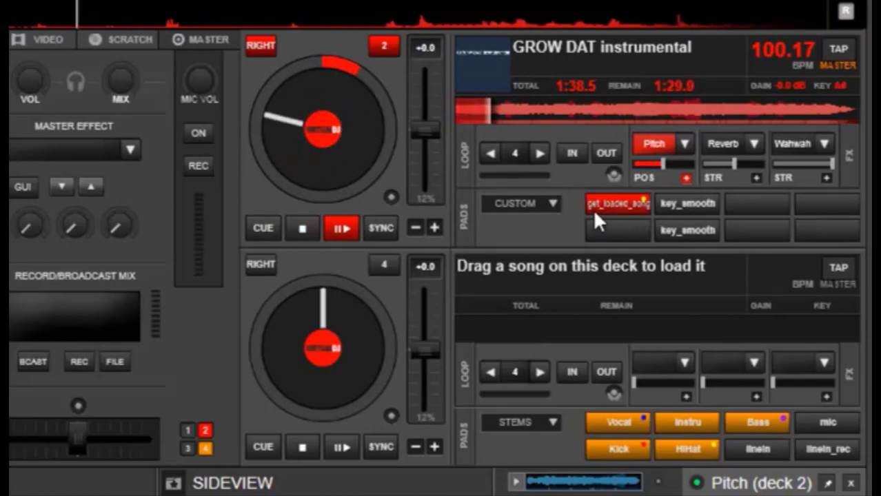
pyautogui.click(311, 226)
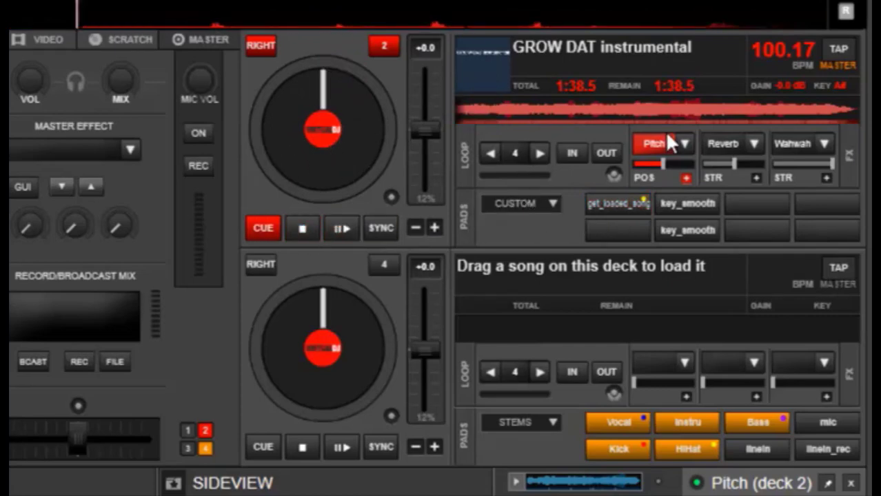
# Check the Pitch entry in deck 2's effects list, play the track again and switch the Pitch effect off
pyautogui.click(681, 144)
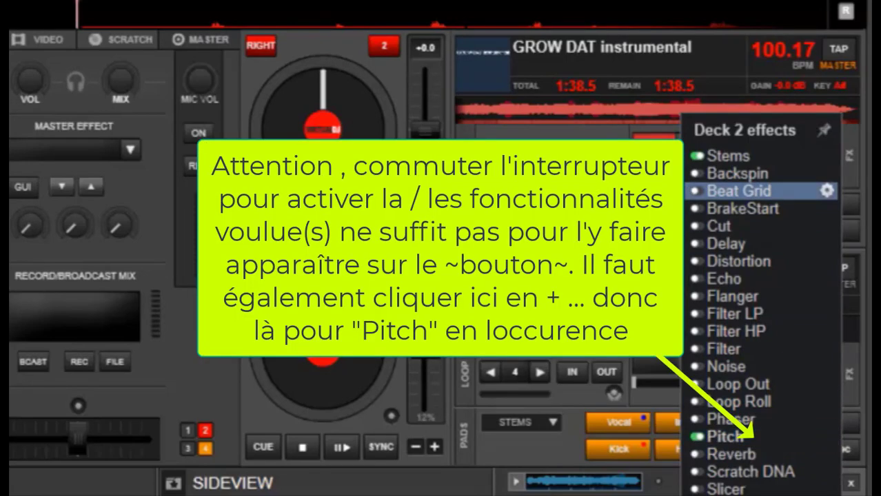
pyautogui.click(644, 142)
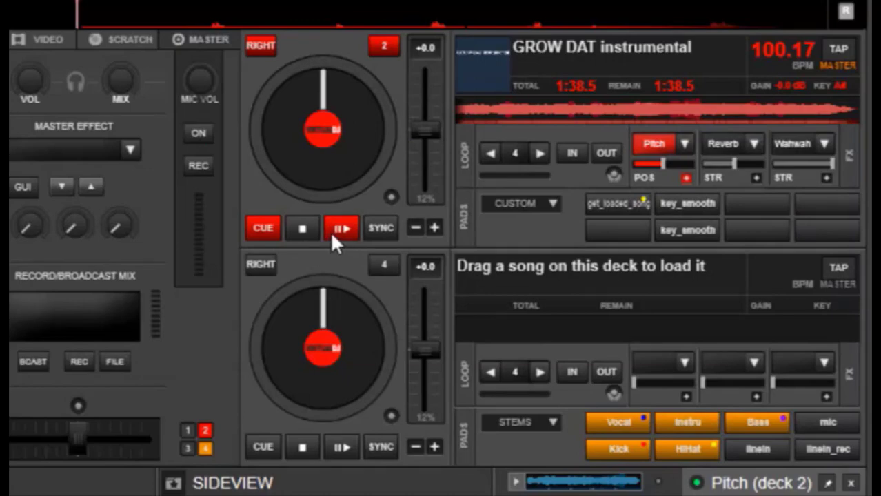
pyautogui.click(331, 231)
pyautogui.click(646, 132)
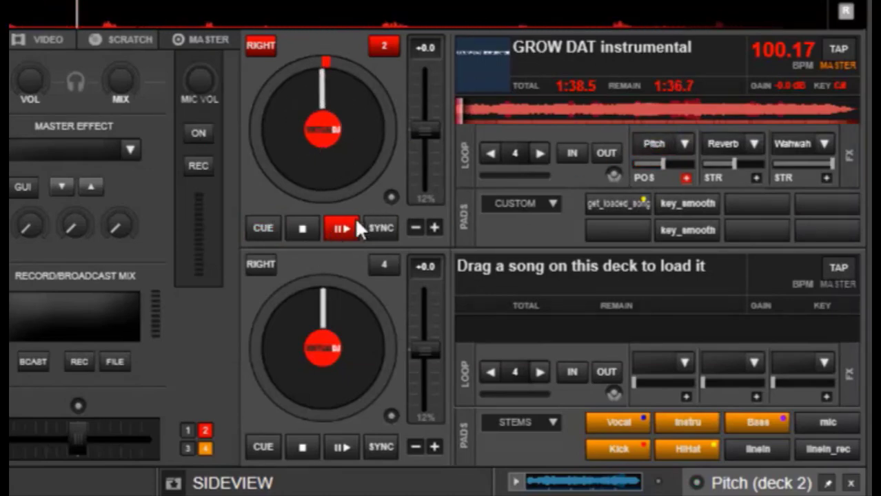